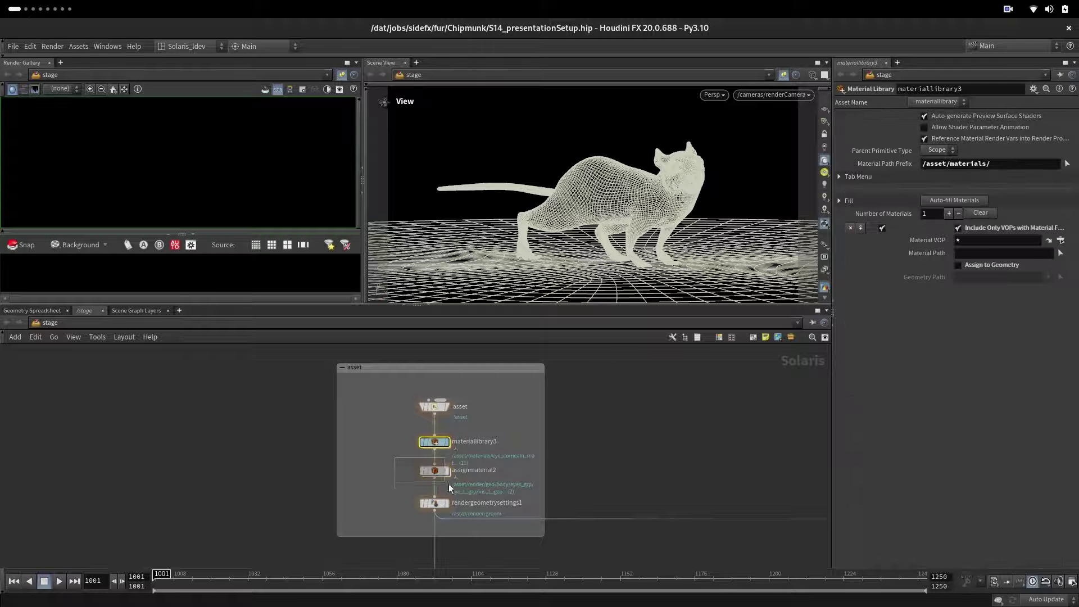
Step: Examine the material and render geometry settings nodes in the asset group and the times_lock_TT_pose time shift
{"action": "middle_click_drag", "start_coordinate": [376, 501], "coordinate": [375, 459]}
{"action": "left_click_drag", "start_coordinate": [386, 449], "coordinate": [453, 472]}
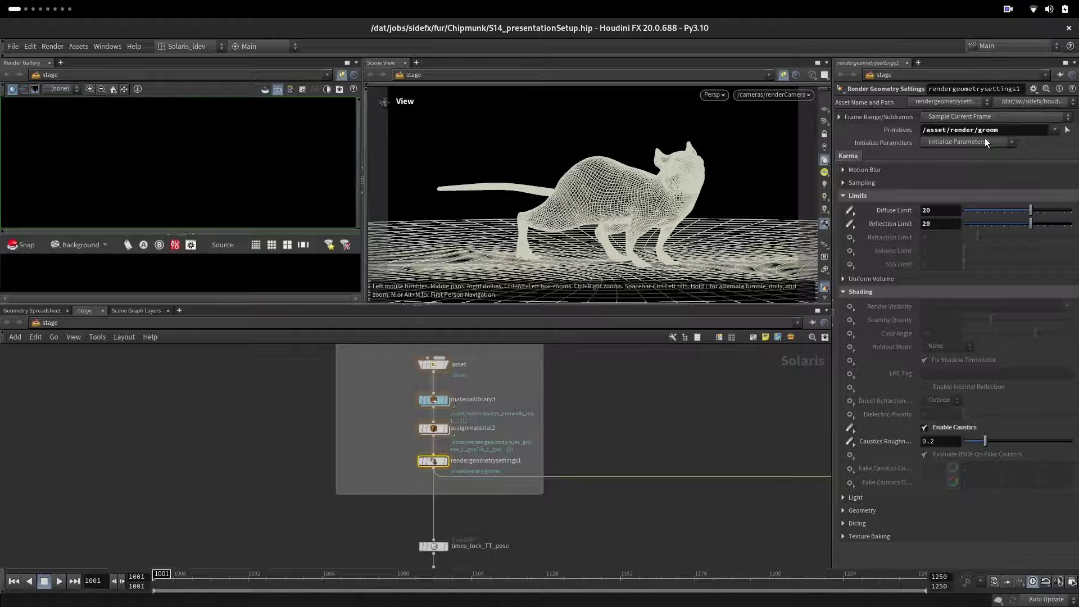
{"action": "middle_click_drag", "start_coordinate": [396, 545], "coordinate": [391, 414]}
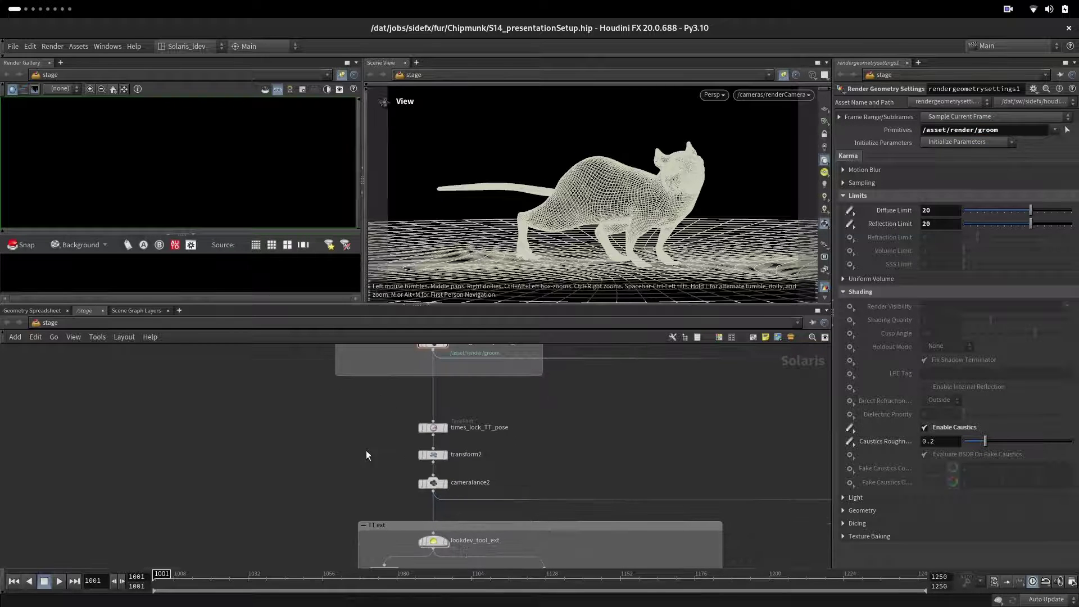
{"action": "middle_click_drag", "start_coordinate": [369, 460], "coordinate": [362, 440]}
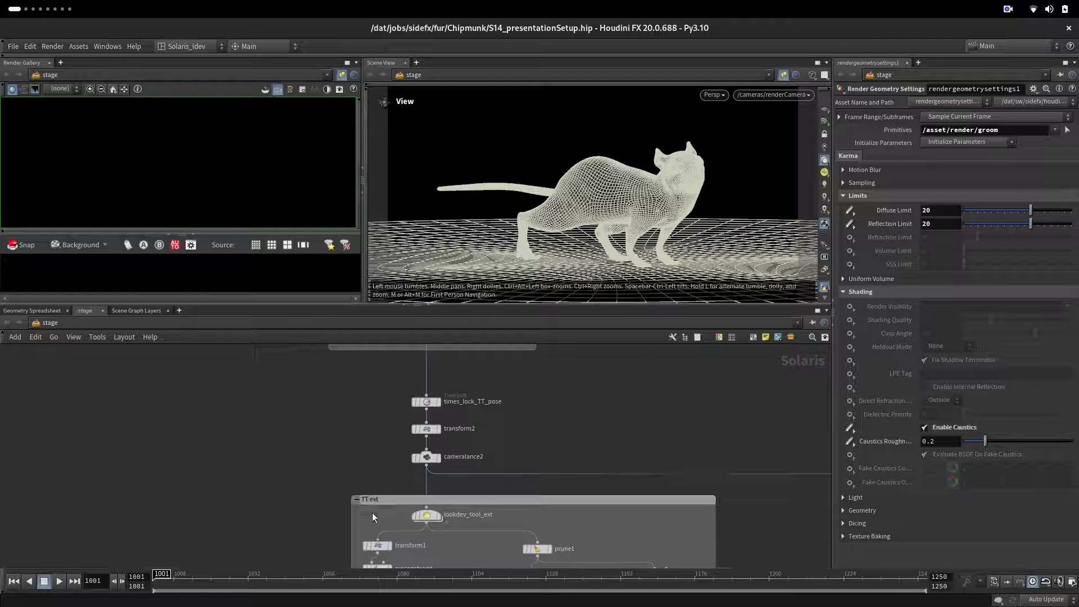
{"action": "left_click", "coordinate": [427, 402]}
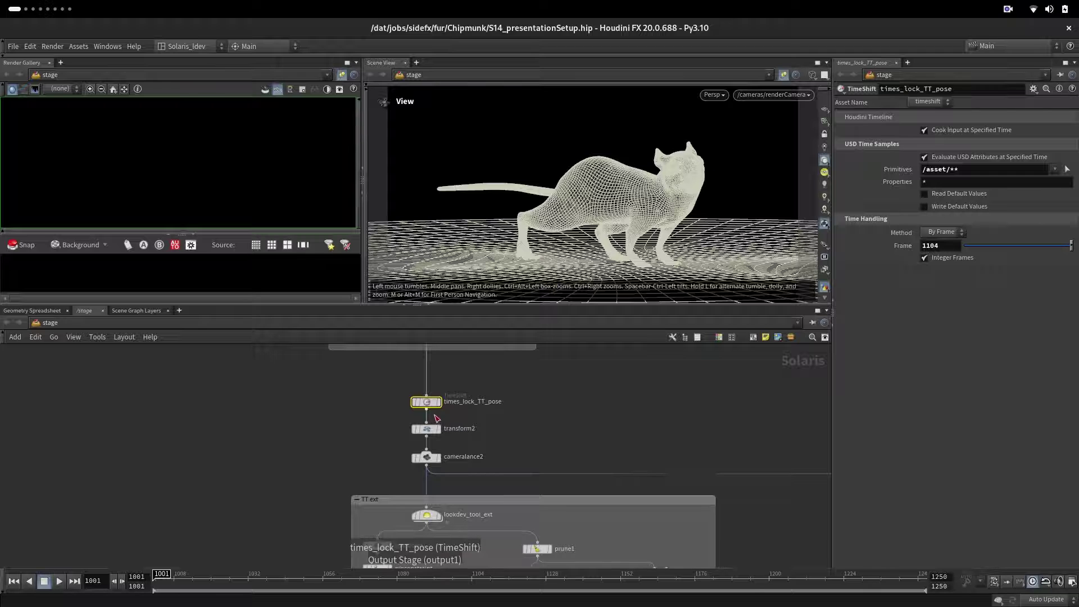
Step: Display the rendergeometrysettings1 output and scrub the animation to frame 1179
{"action": "middle_click_drag", "start_coordinate": [489, 393], "coordinate": [493, 453]}
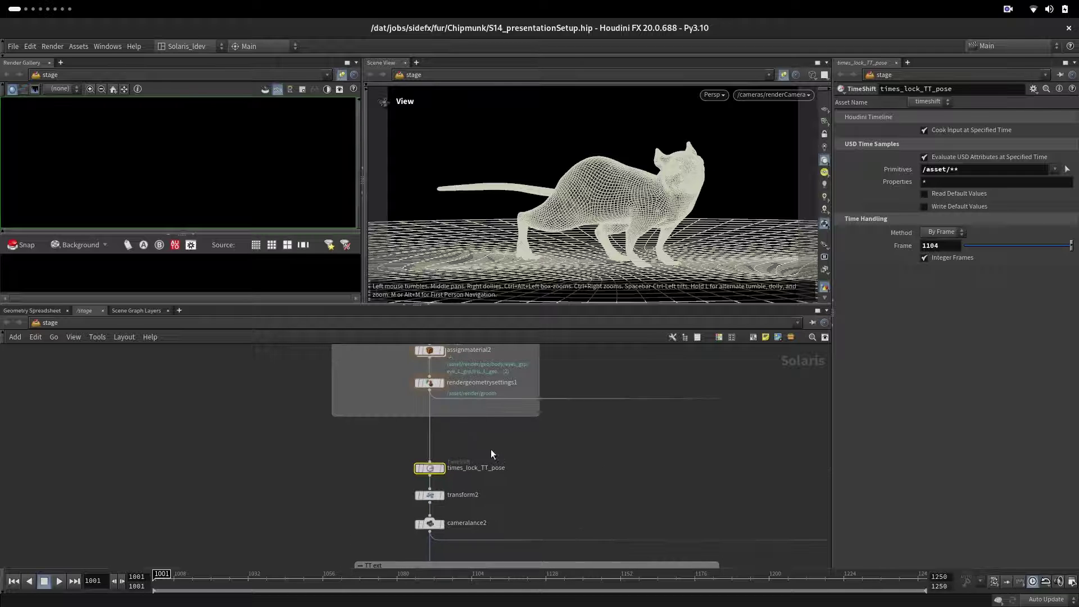
{"action": "left_click", "coordinate": [437, 384]}
{"action": "left_click", "coordinate": [434, 385]}
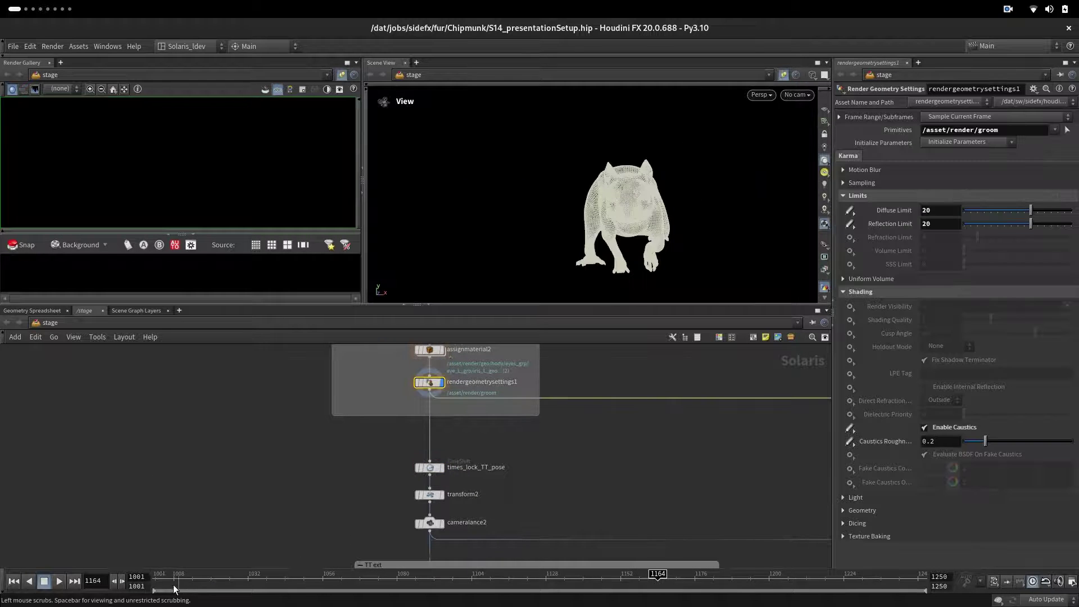
{"action": "left_click_drag", "start_coordinate": [162, 586], "coordinate": [704, 579]}
Step: Display the times_lock_TT_pose output and examine the time-locked pose from the side
{"action": "left_click", "coordinate": [432, 468]}
{"action": "left_click", "coordinate": [443, 469]}
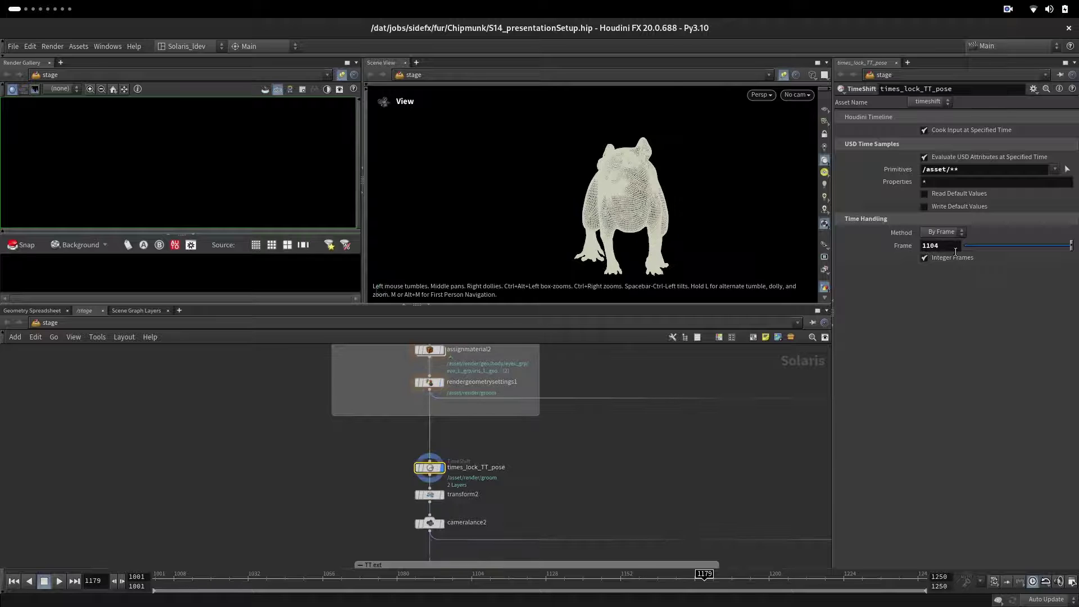
{"action": "left_click_drag", "start_coordinate": [591, 199], "coordinate": [734, 181]}
{"action": "middle_click_drag", "start_coordinate": [901, 246], "coordinate": [911, 202]}
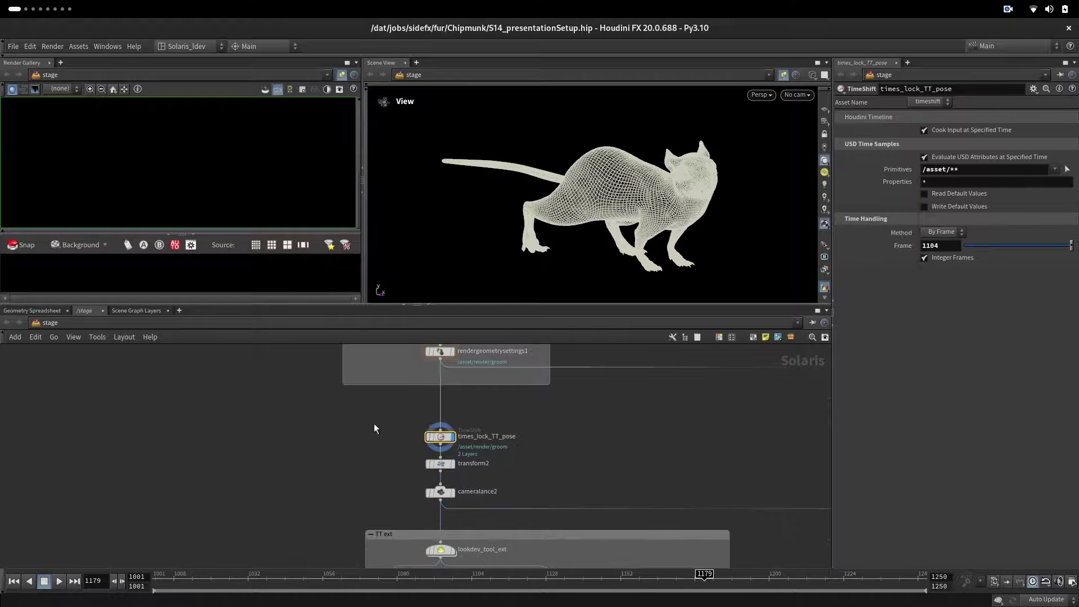
Step: Display the transform2 output to check the translation applied to the asset
{"action": "left_click_drag", "start_coordinate": [387, 424], "coordinate": [484, 446]}
{"action": "middle_click_drag", "start_coordinate": [538, 479], "coordinate": [529, 427]}
{"action": "left_click", "coordinate": [452, 435]}
{"action": "left_click", "coordinate": [440, 436]}
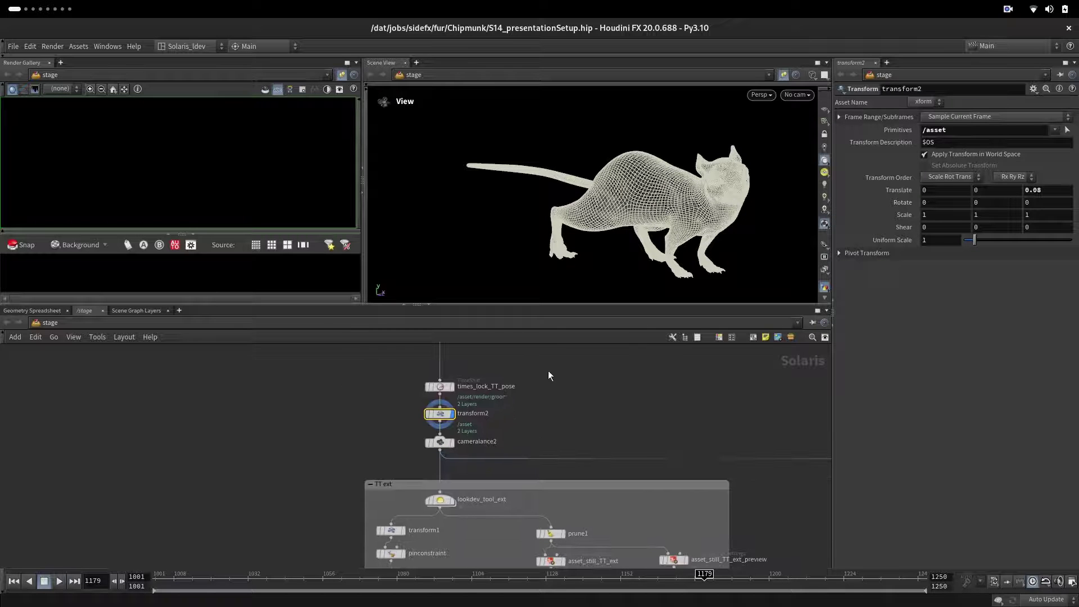
Step: Display cameralance2 and check its view settings, sampling settings and focus distance
{"action": "left_click", "coordinate": [441, 442]}
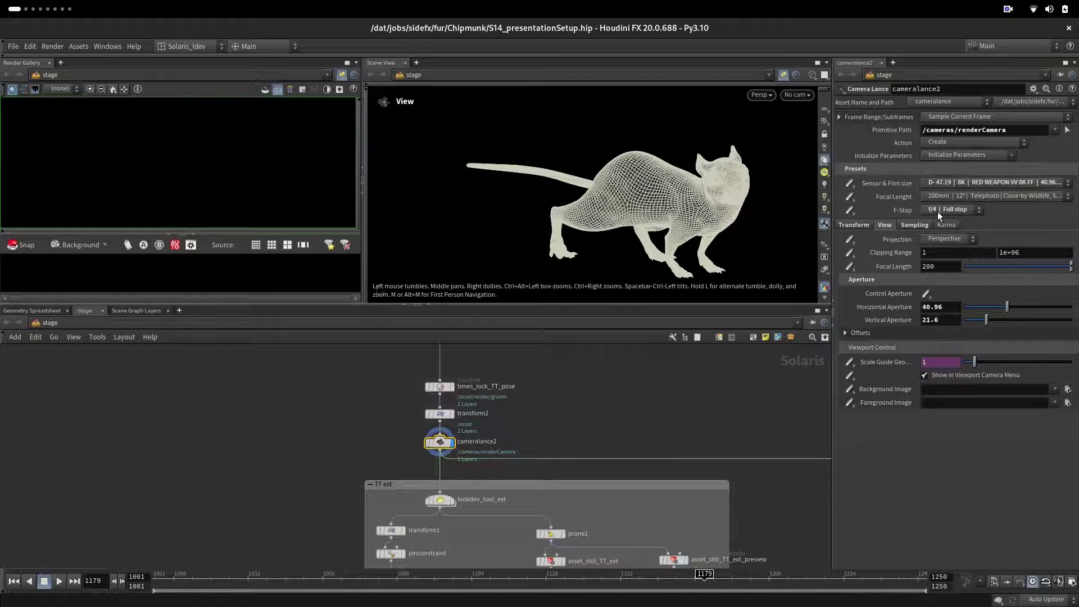
{"action": "left_click", "coordinate": [914, 224]}
{"action": "double_click", "coordinate": [944, 266]}
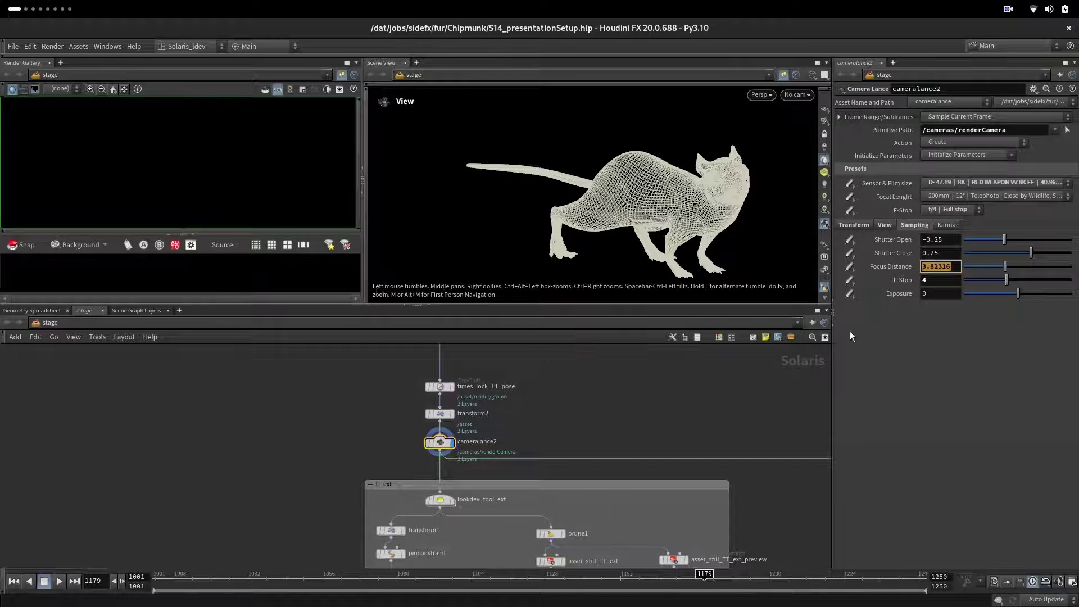
Step: Display lookdev_tool_ext and check its asset offset and rotation length
{"action": "middle_click_drag", "start_coordinate": [532, 425], "coordinate": [526, 387]}
{"action": "left_click", "coordinate": [445, 462]}
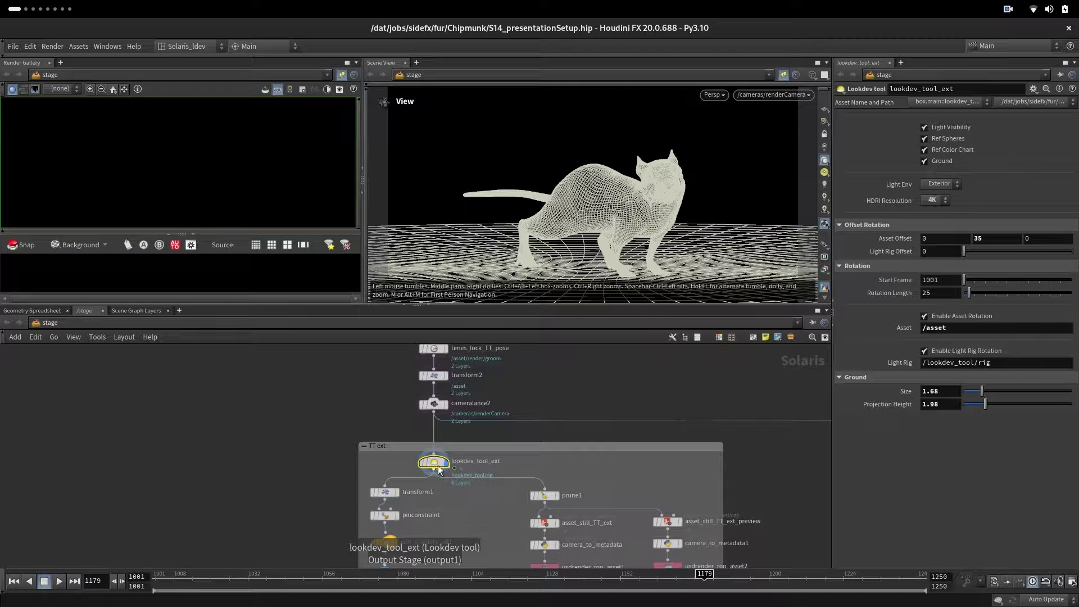
{"action": "middle_click_drag", "start_coordinate": [434, 465], "coordinate": [430, 432]}
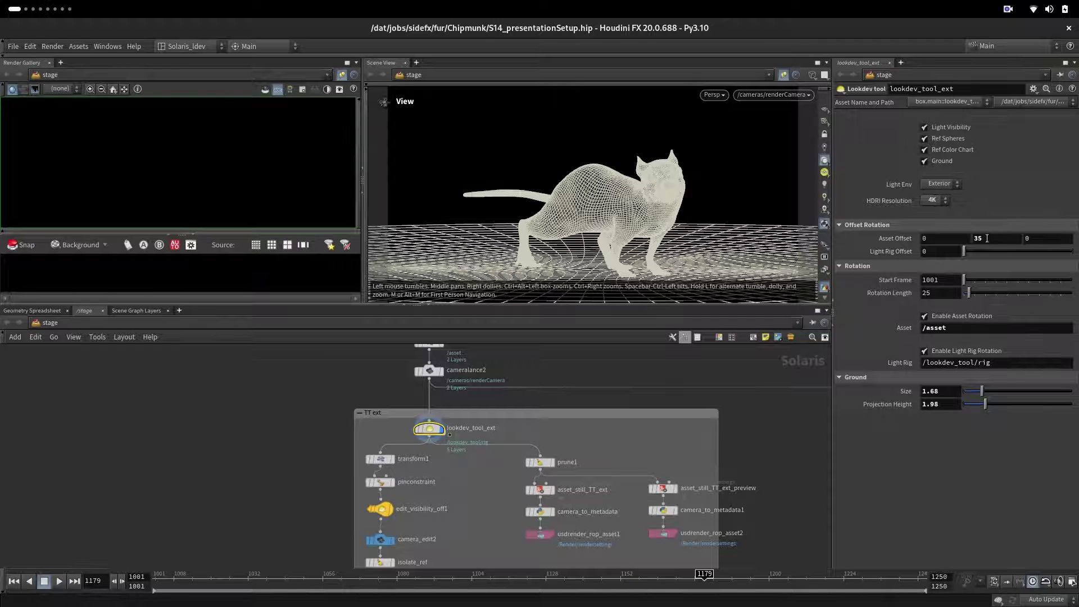
{"action": "left_click", "coordinate": [937, 291]}
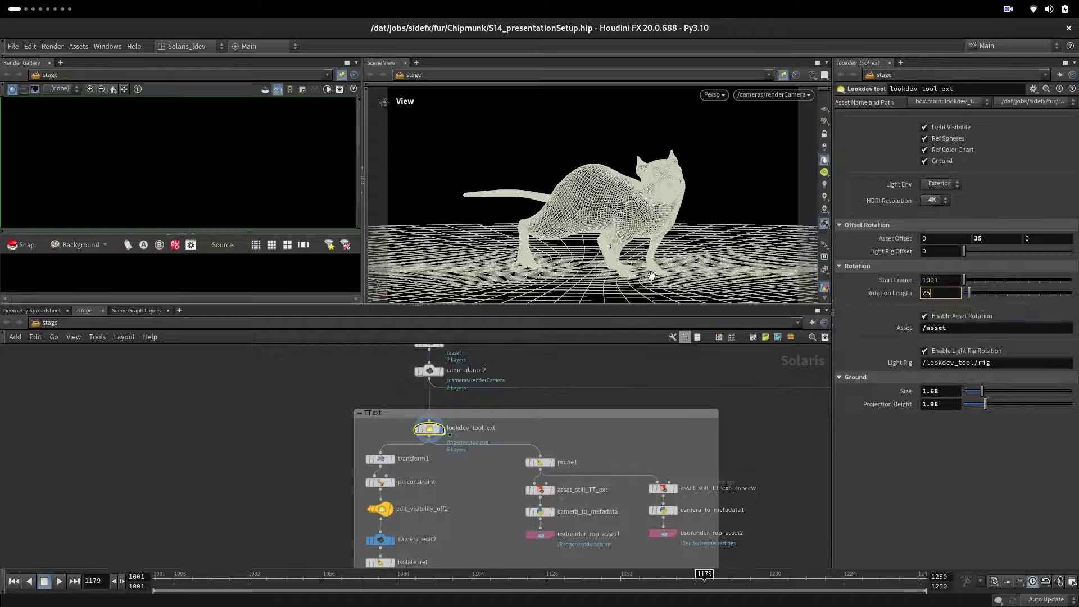
Step: Scrub through the turntable rotation and examine the HDRI list of light_rig_ext inside lookdev_tool_ext
{"action": "left_click", "coordinate": [156, 578]}
{"action": "left_click_drag", "start_coordinate": [156, 577], "coordinate": [308, 584]}
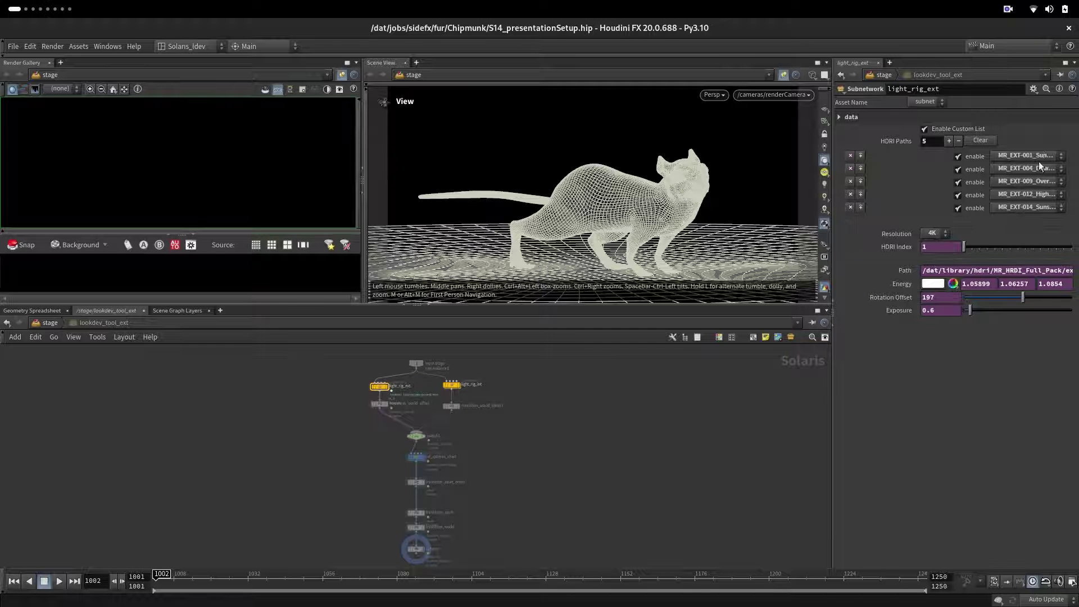
{"action": "key", "text": "u"}
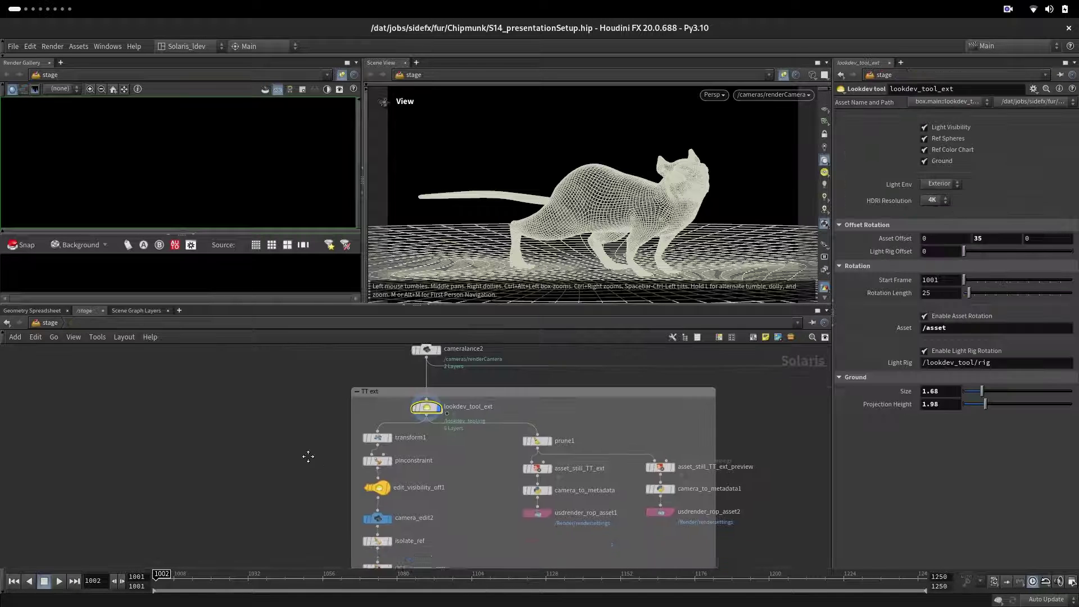
Step: Display the render_ref_TT_ext output at the end of the reference branch in the TT ext group
{"action": "middle_click_drag", "start_coordinate": [301, 446], "coordinate": [302, 408]}
{"action": "scroll", "coordinate": [299, 422], "scroll_direction": "down", "scroll_amount": 1}
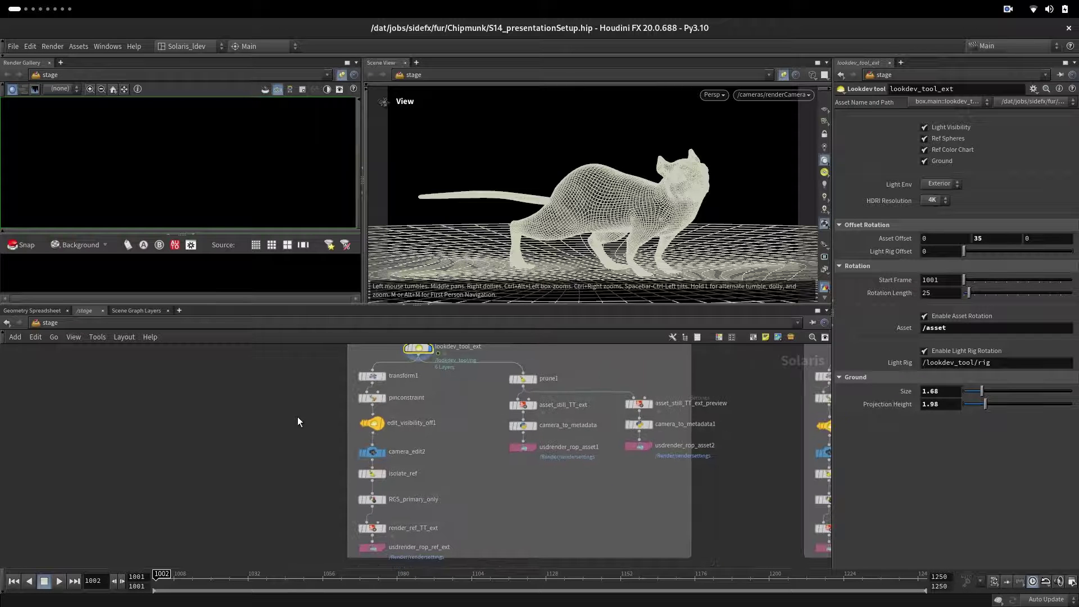
{"action": "left_click_drag", "start_coordinate": [321, 369], "coordinate": [376, 555]}
{"action": "left_click", "coordinate": [384, 520]}
{"action": "left_click", "coordinate": [372, 520]}
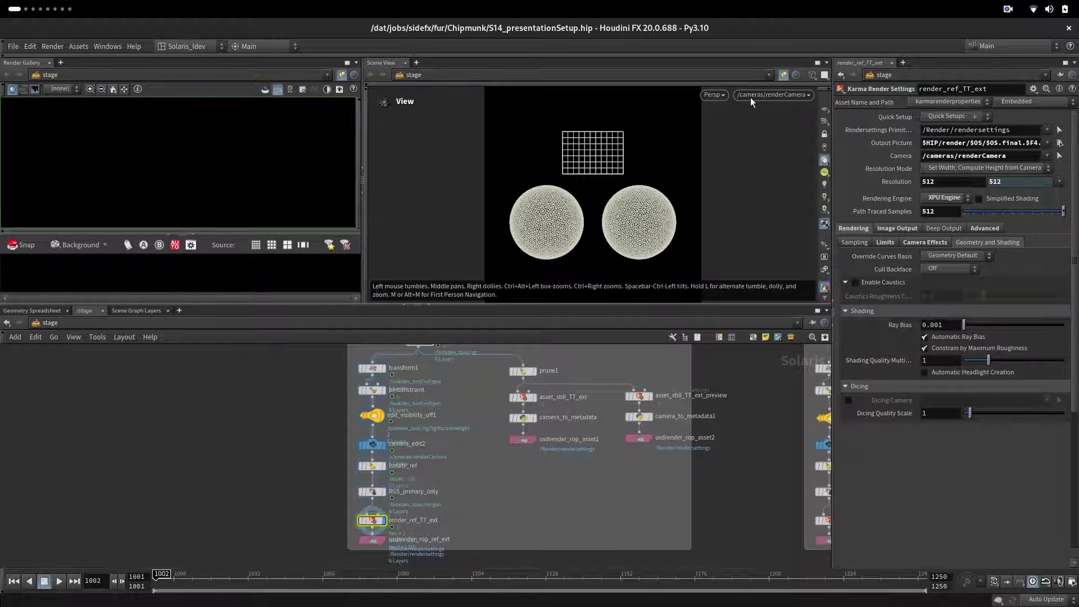
Step: Render the viewport with Karma XPU and preview the reference spheres at frames 1019 and 1074
{"action": "left_click", "coordinate": [715, 95]}
{"action": "left_click", "coordinate": [721, 160]}
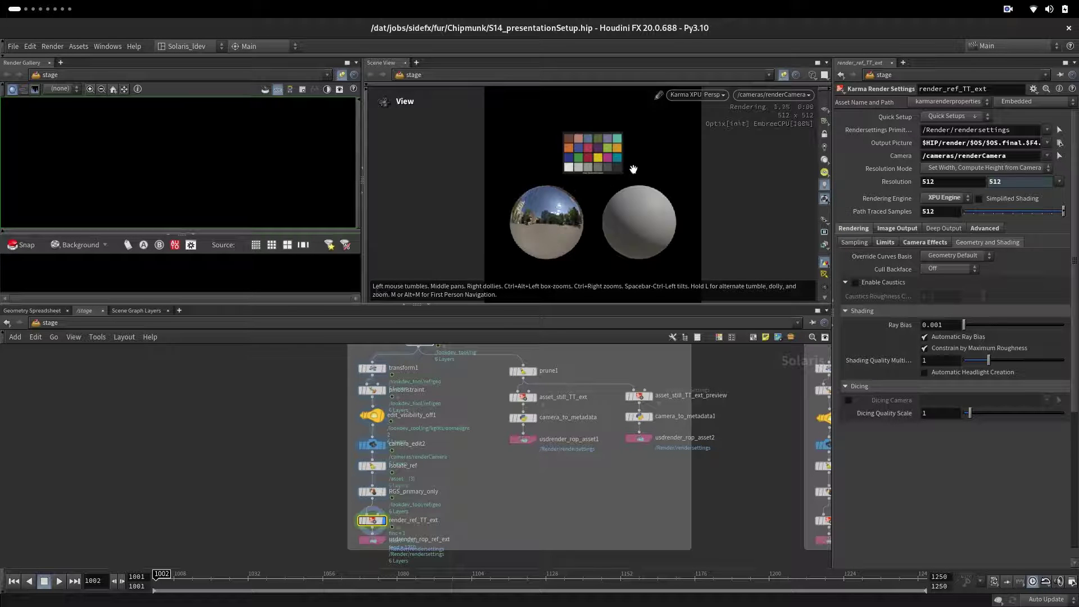
{"action": "left_click", "coordinate": [208, 579]}
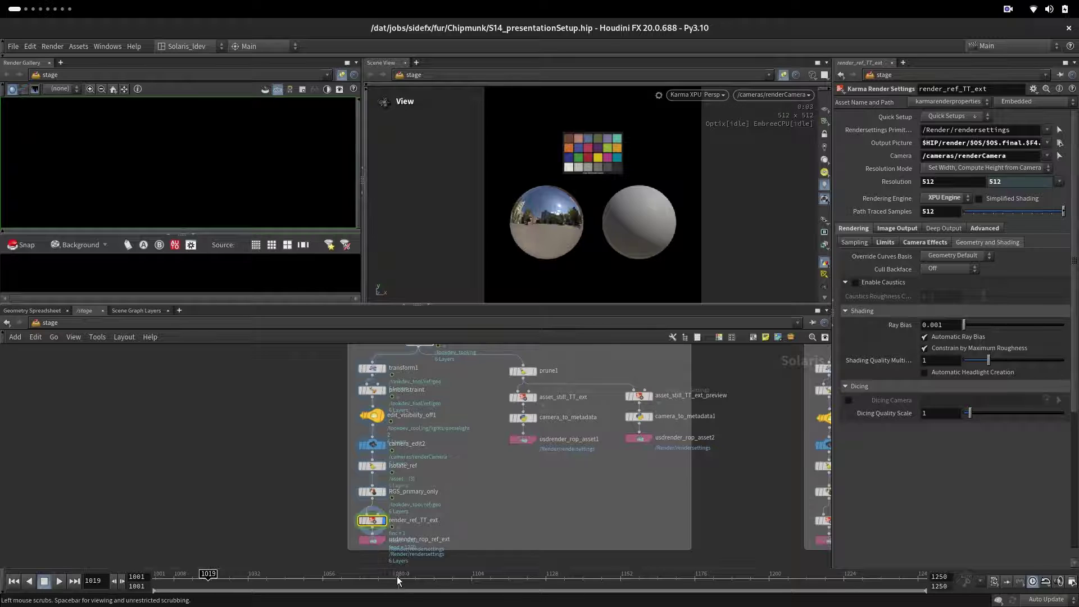
{"action": "left_click", "coordinate": [377, 575]}
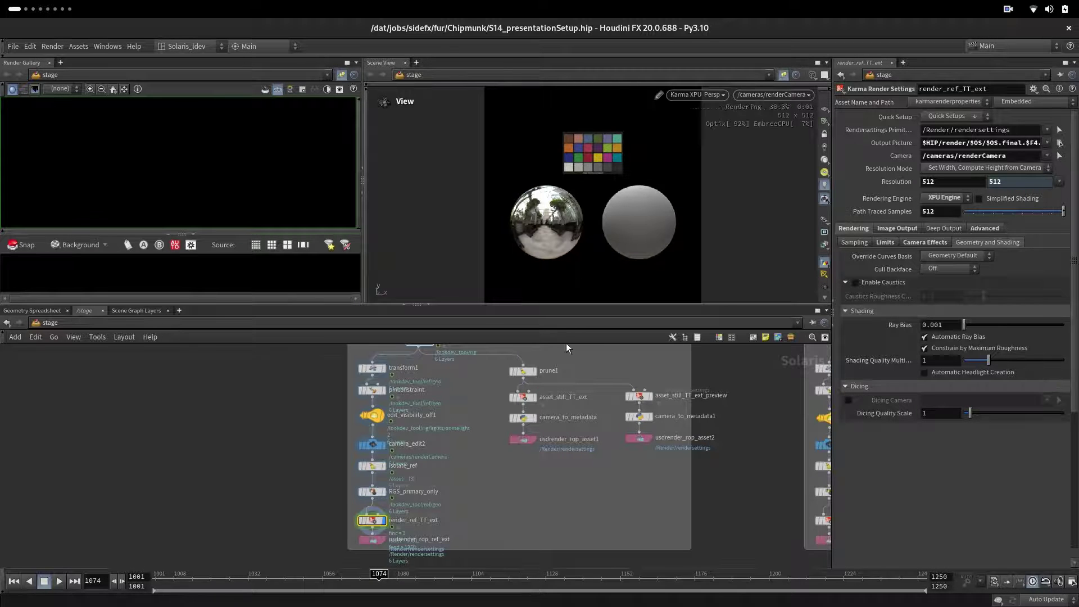
Step: Examine the prune1 target pattern and the asset_still_TT_ext render settings in the asset branch
{"action": "middle_click_drag", "start_coordinate": [464, 409], "coordinate": [455, 447]}
{"action": "left_click", "coordinate": [513, 410]}
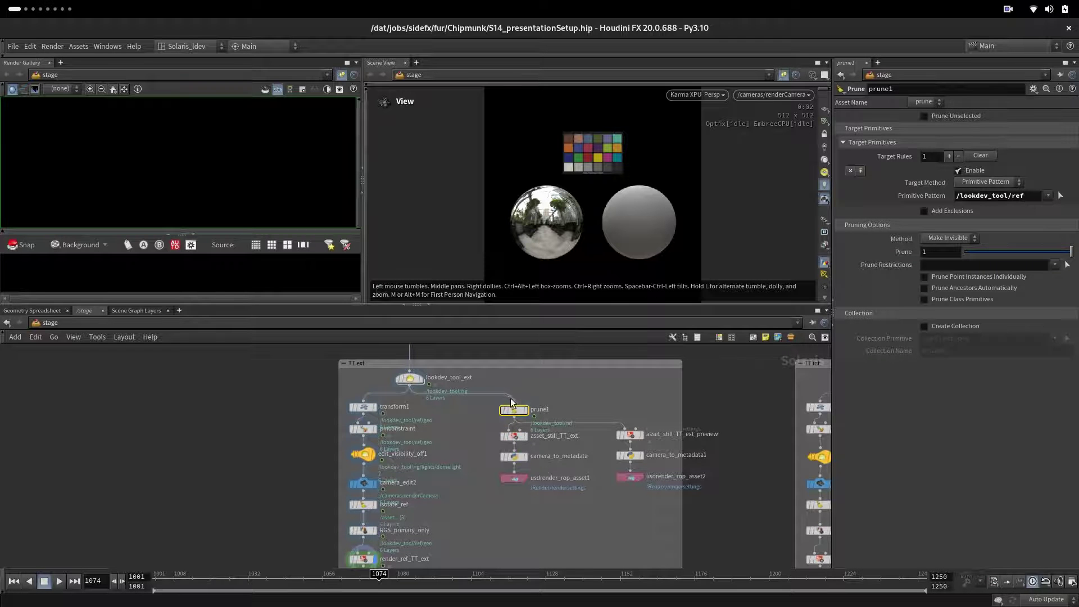
{"action": "left_click", "coordinate": [514, 436]}
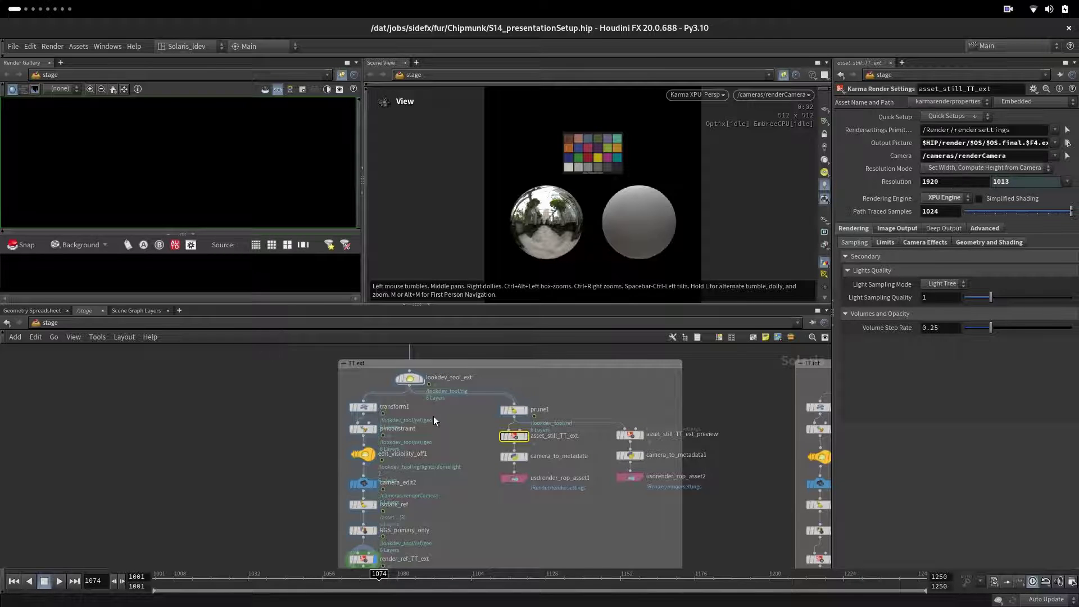
Step: Check the presets, focal length and aperture of the cameralance2 camera
{"action": "middle_click_drag", "start_coordinate": [461, 461], "coordinate": [470, 513]}
{"action": "left_click", "coordinate": [416, 377]}
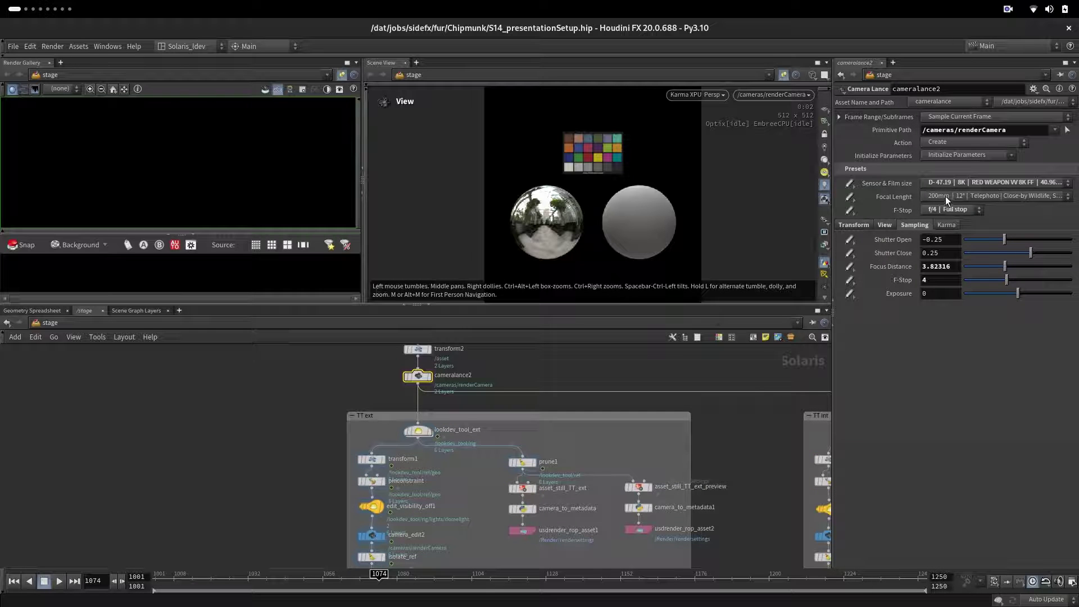
{"action": "left_click", "coordinate": [885, 224]}
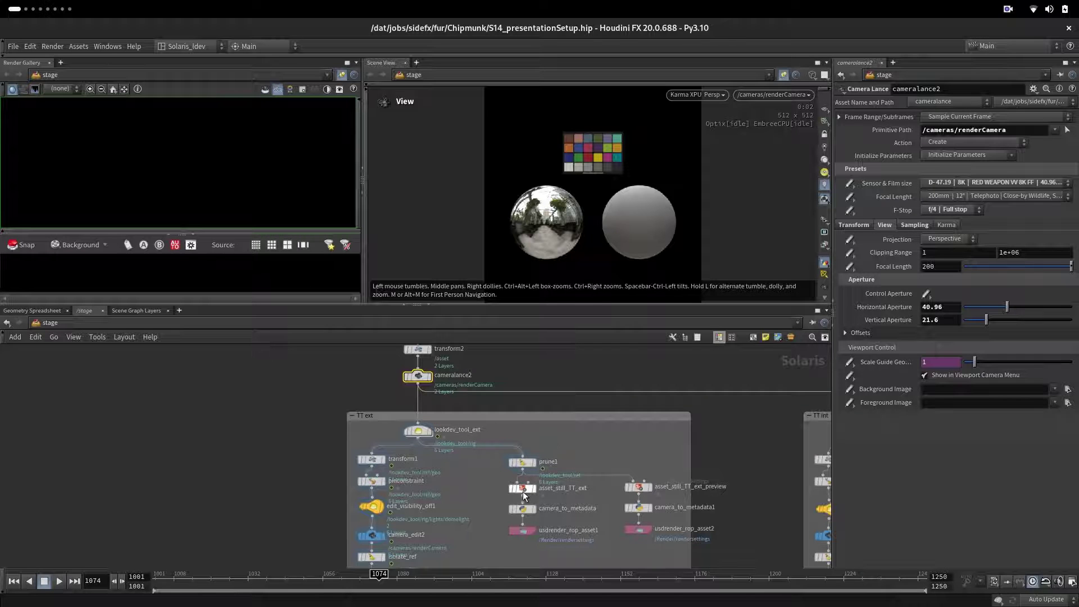
Step: Check the resolution options and path traced samples of the asset_still_TT_ext Karma render settings
{"action": "mouse_move", "coordinate": [530, 486]}
{"action": "left_click", "coordinate": [527, 491]}
{"action": "double_click", "coordinate": [525, 490]}
{"action": "key", "text": "u"}
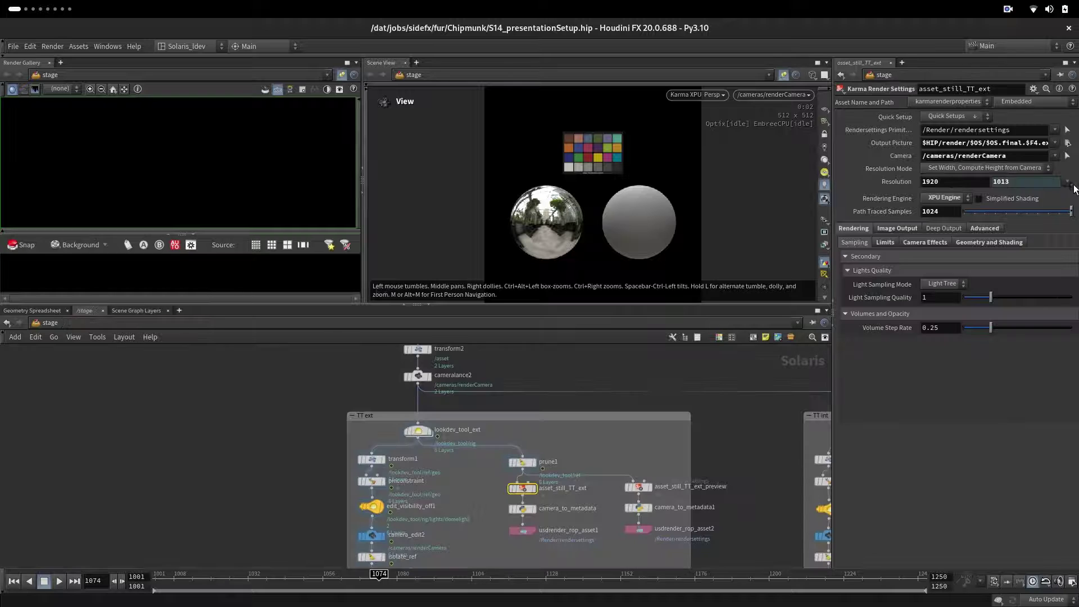
{"action": "left_click", "coordinate": [1066, 181]}
{"action": "left_click", "coordinate": [1075, 173]}
{"action": "double_click", "coordinate": [942, 213]}
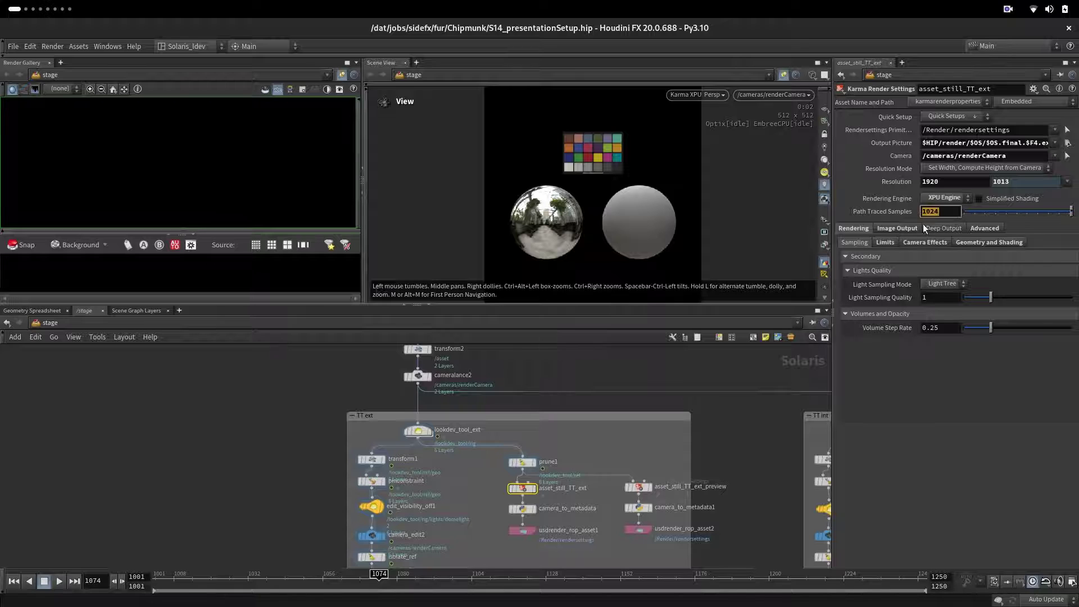
Step: Examine the ray limits, camera effects, and geometry and shading options of asset_still_TT_ext
{"action": "left_click", "coordinate": [883, 241]}
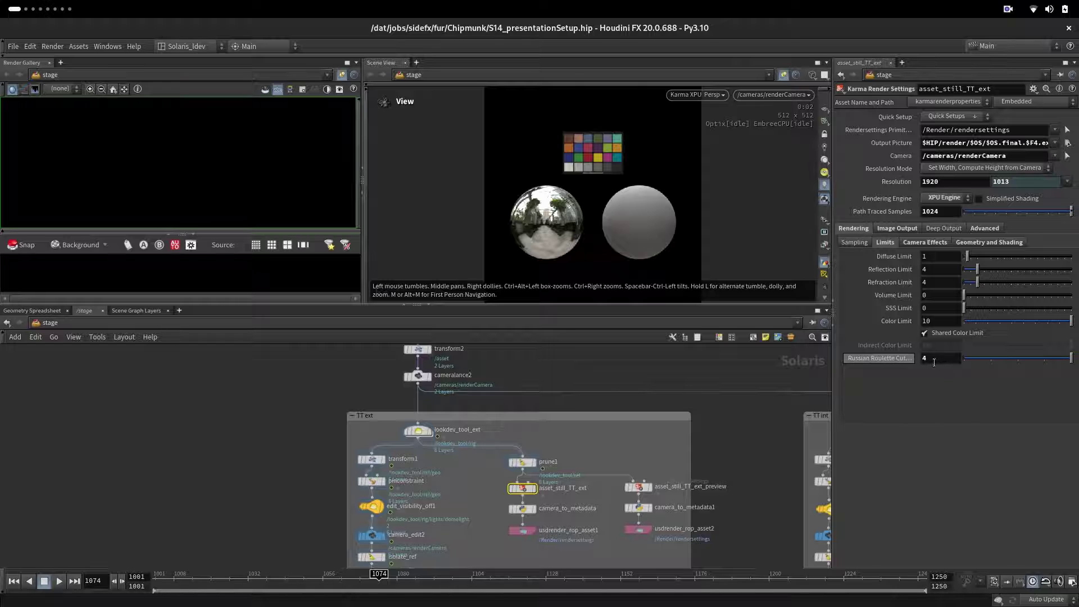
{"action": "left_click", "coordinate": [926, 243]}
{"action": "left_click", "coordinate": [1005, 243]}
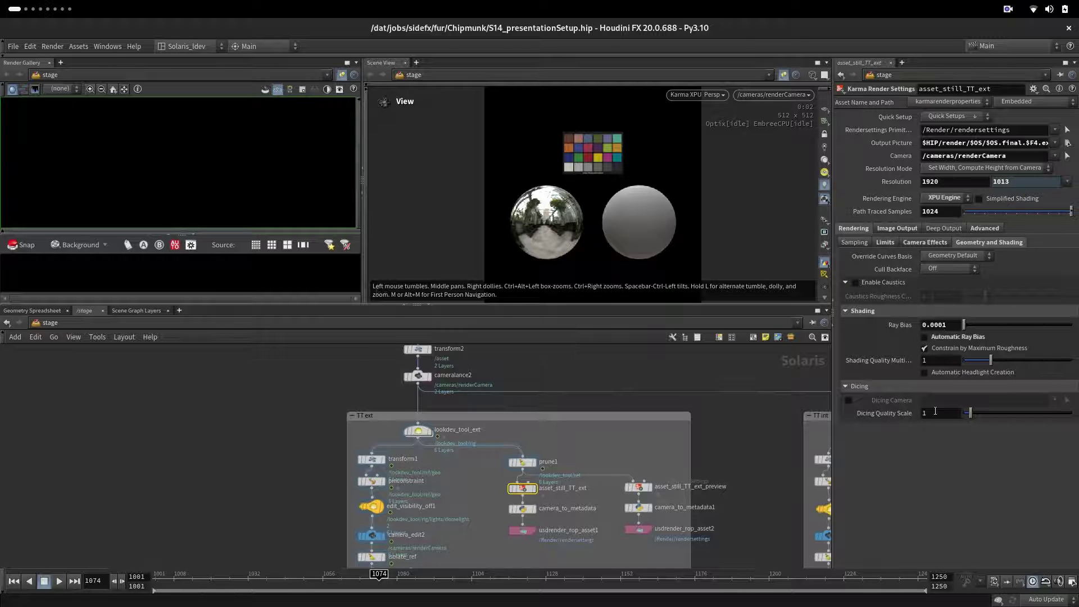
Step: Examine the diffuse, specular and subsurface extra render vars in asset_still_TT_ext's image output settings
{"action": "left_click", "coordinate": [897, 228]}
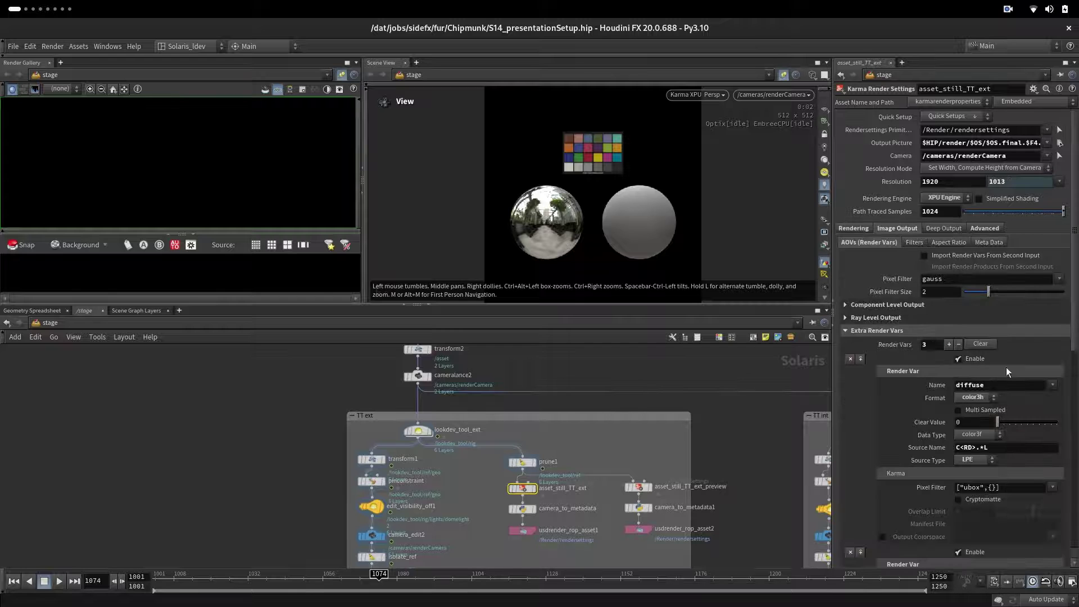
{"action": "scroll", "coordinate": [1020, 393], "scroll_direction": "down", "scroll_amount": 3}
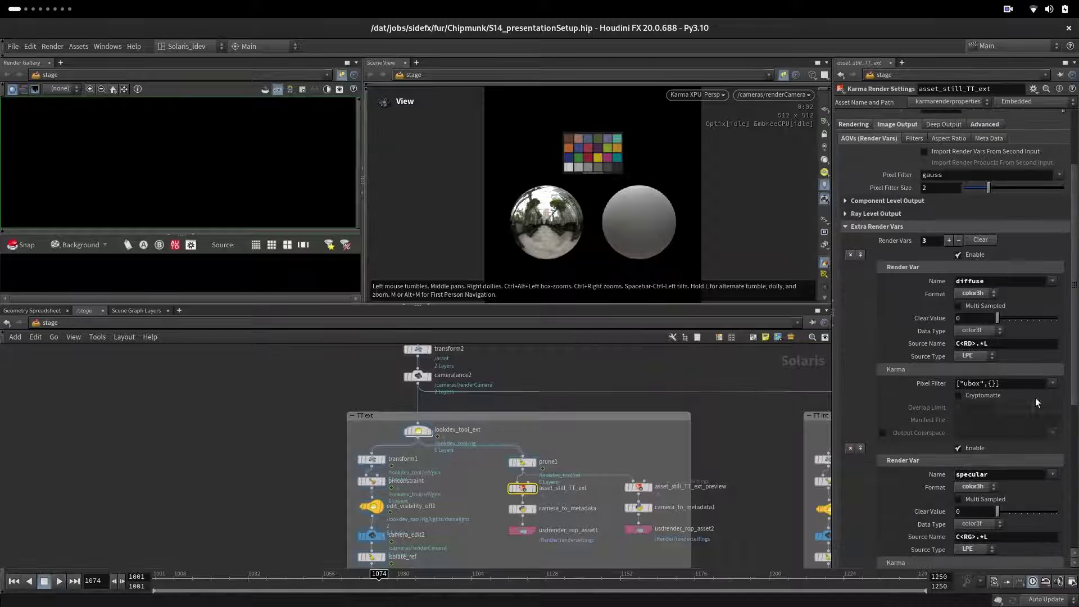
{"action": "mouse_move", "coordinate": [1074, 267]}
{"action": "left_mouse_down"}
{"action": "mouse_move", "coordinate": [1074, 429]}
{"action": "mouse_move", "coordinate": [1076, 260]}
{"action": "left_mouse_up"}
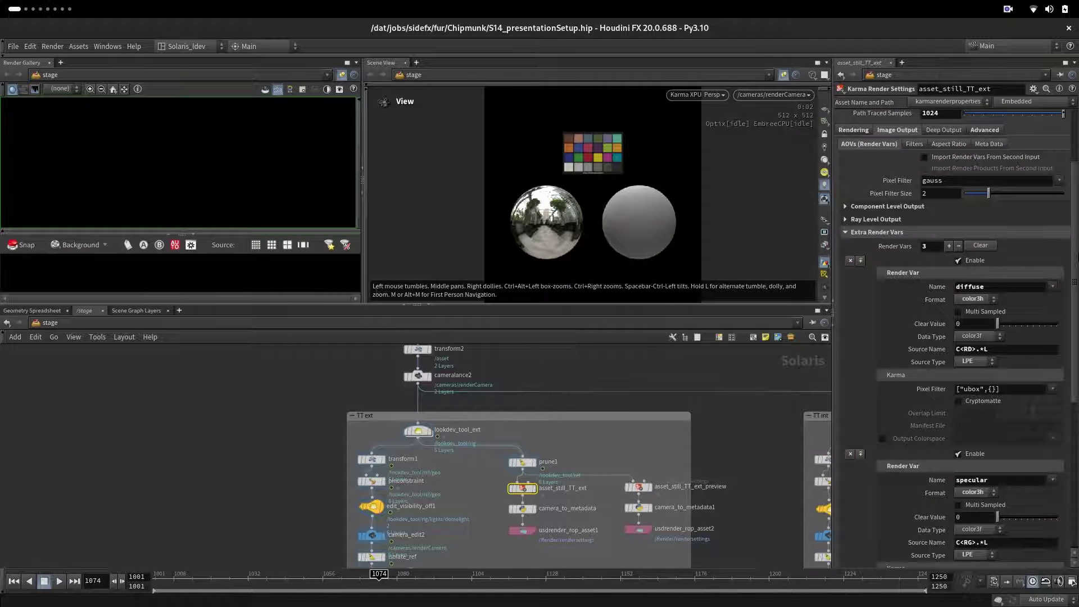
{"action": "scroll", "coordinate": [1075, 476], "scroll_direction": "down", "scroll_amount": 5}
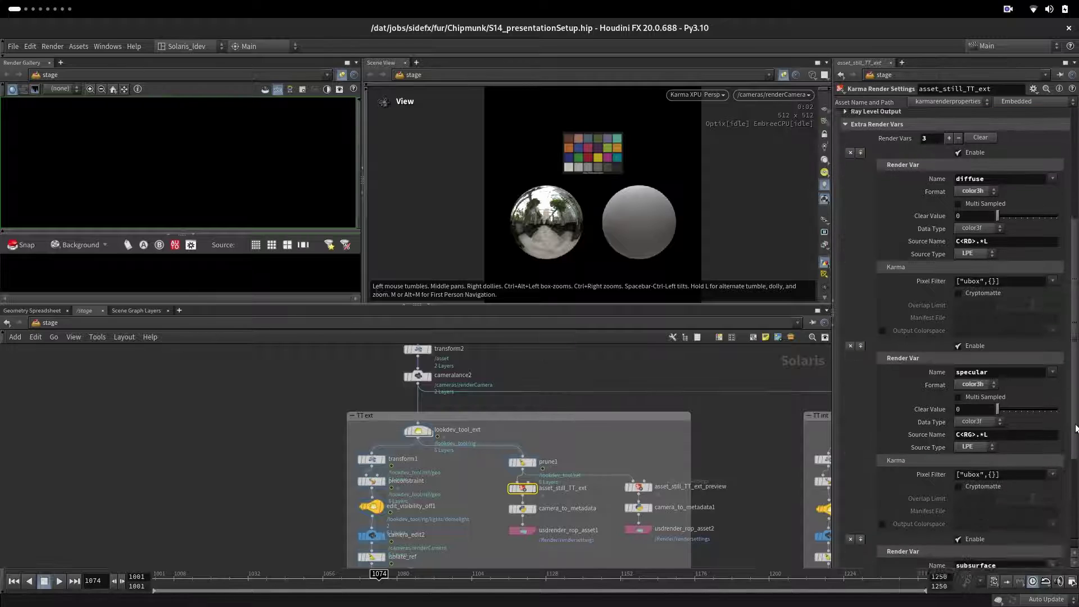
{"action": "scroll", "coordinate": [1075, 476], "scroll_direction": "down", "scroll_amount": 2}
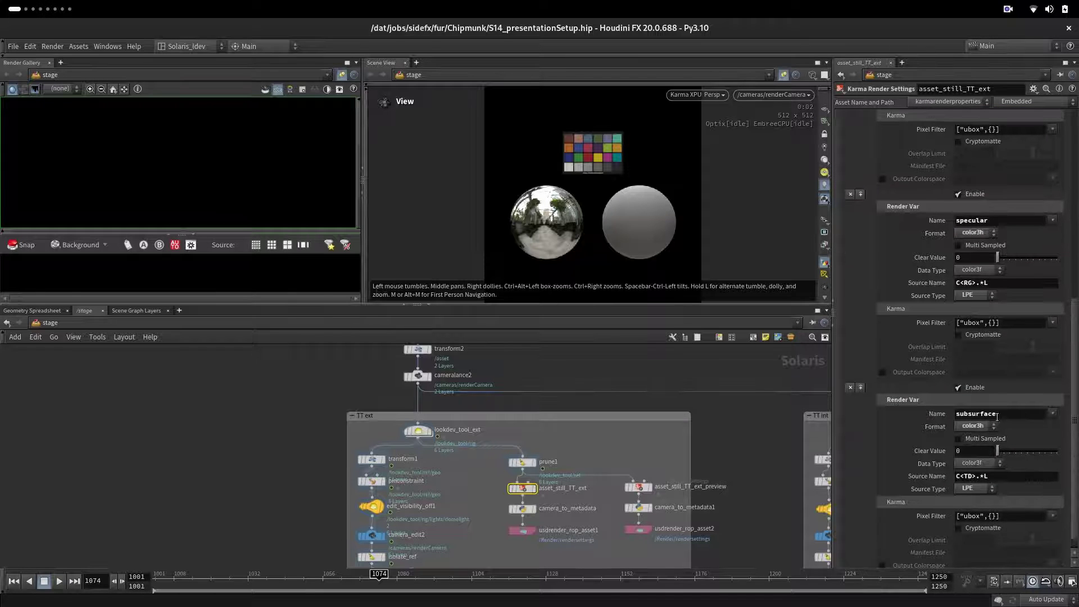
{"action": "left_click_drag", "start_coordinate": [1075, 413], "coordinate": [1075, 249]}
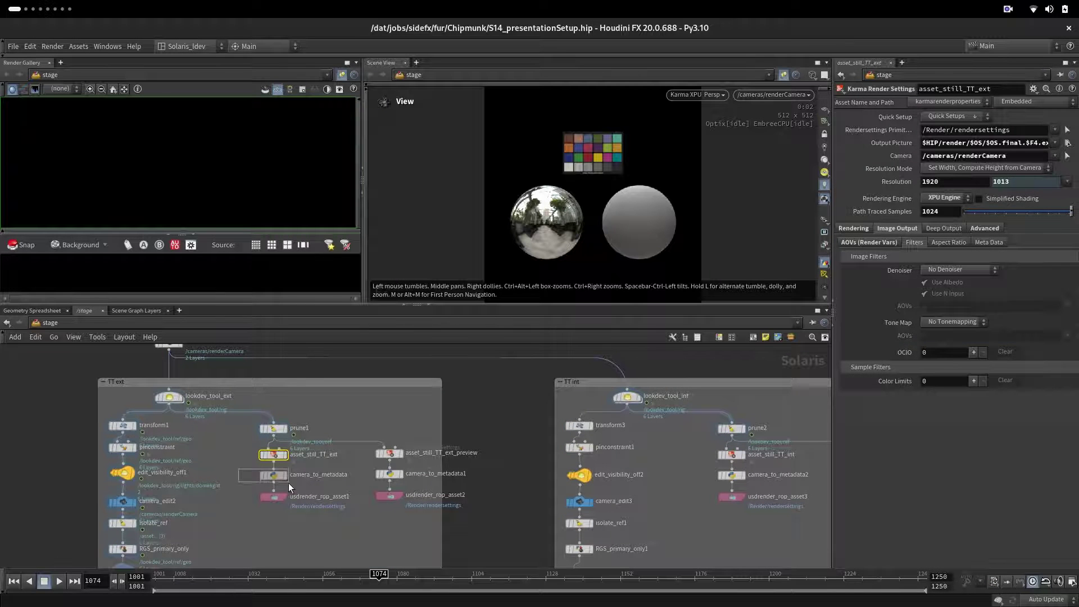
Step: Inspect the camera_to_metadata Python script and the focal length and f-stop presets of the cameralance2 camera
{"action": "left_click_drag", "start_coordinate": [288, 483], "coordinate": [287, 483]}
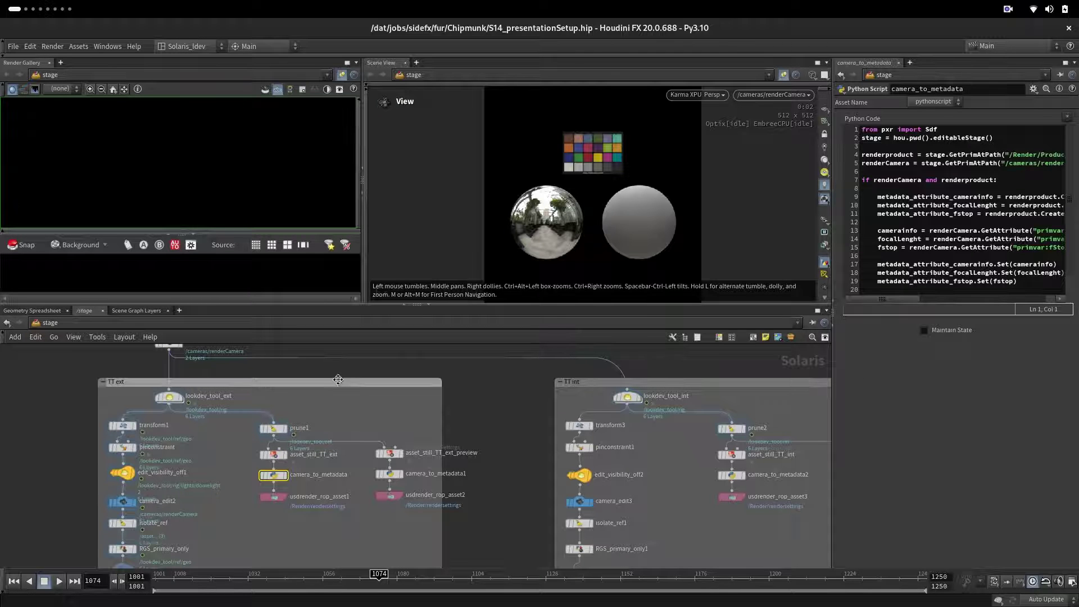
{"action": "middle_click_drag", "start_coordinate": [72, 370], "coordinate": [76, 418]}
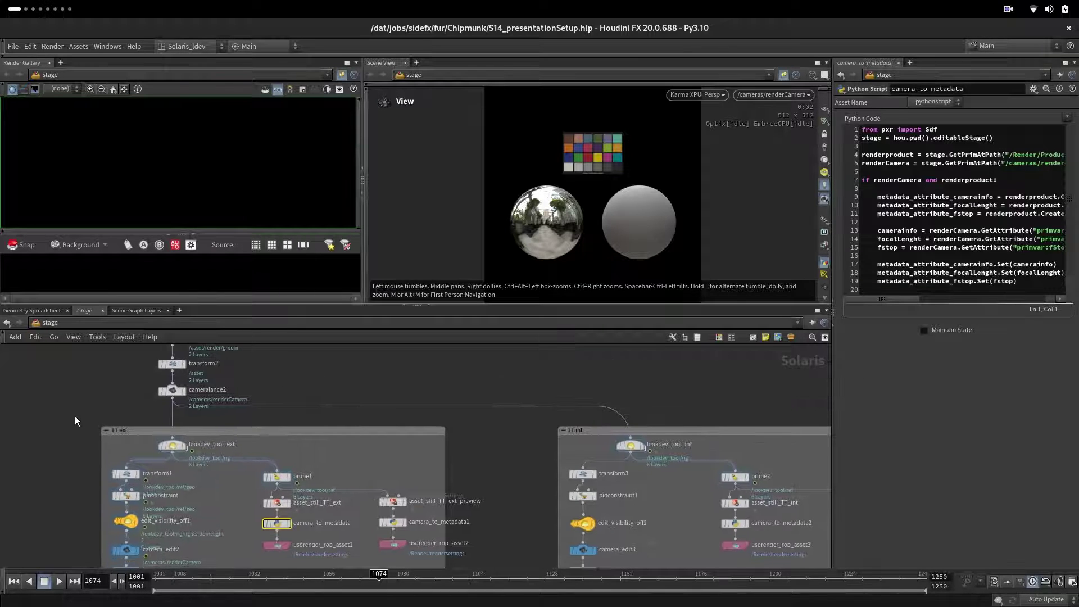
{"action": "left_click", "coordinate": [172, 390]}
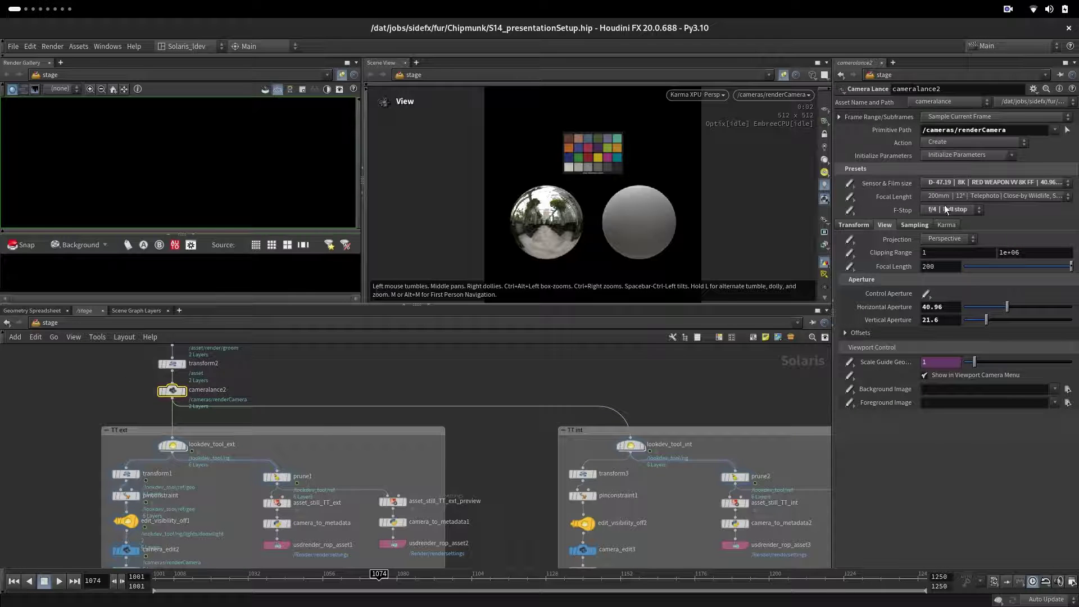
{"action": "scroll", "coordinate": [487, 432], "scroll_direction": "down", "scroll_amount": 3}
Step: Compare the resolution, path traced samples and denoiser settings of asset_still_TT_ext_preview with those of asset_still_TT_ext
{"action": "left_click", "coordinate": [387, 463]}
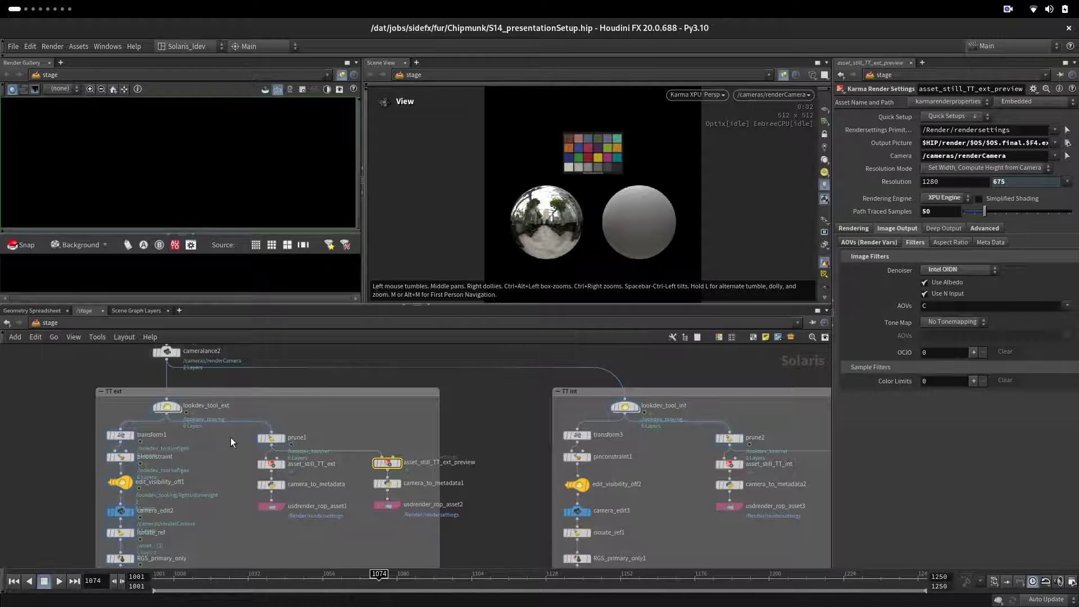
{"action": "left_click_drag", "start_coordinate": [230, 437], "coordinate": [282, 528]}
{"action": "left_click", "coordinate": [387, 464]}
{"action": "left_click", "coordinate": [927, 212]}
{"action": "left_click", "coordinate": [926, 281]}
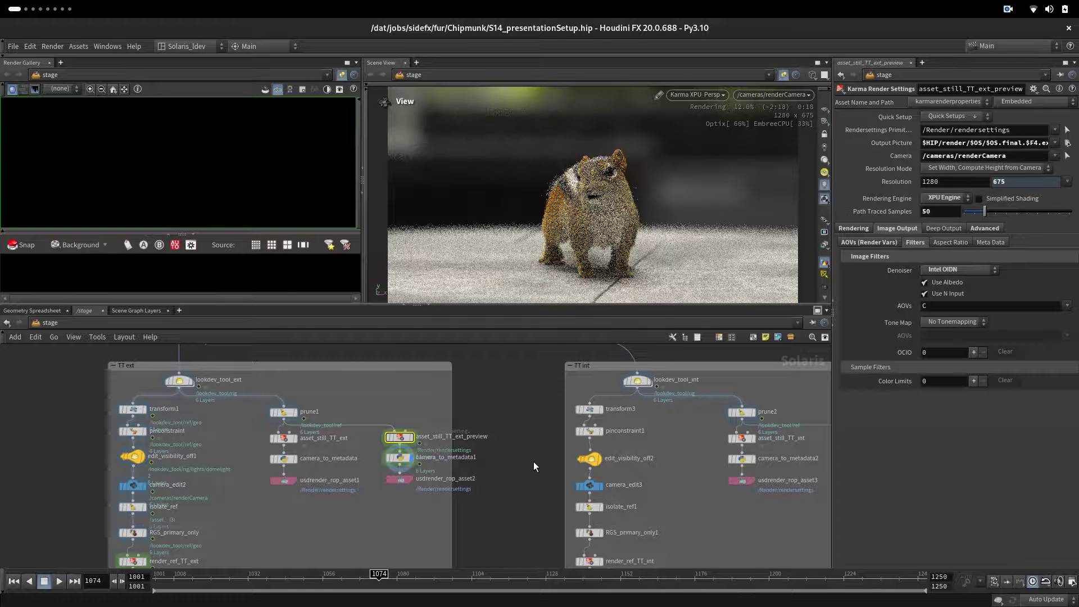
{"action": "left_click", "coordinate": [283, 438]}
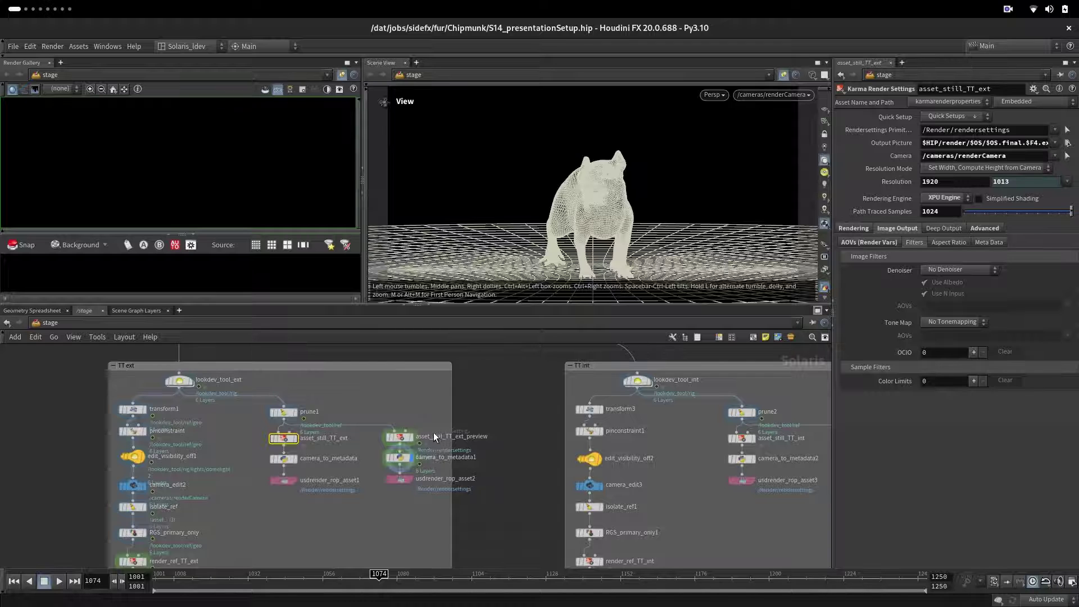
Step: Check the usdrender_rop_asset2 node, switch to MPlay and scrub through the asset_still_TT_ext_preview turntable render
{"action": "left_click", "coordinate": [405, 481]}
{"action": "key", "text": "super+Page_Down"}
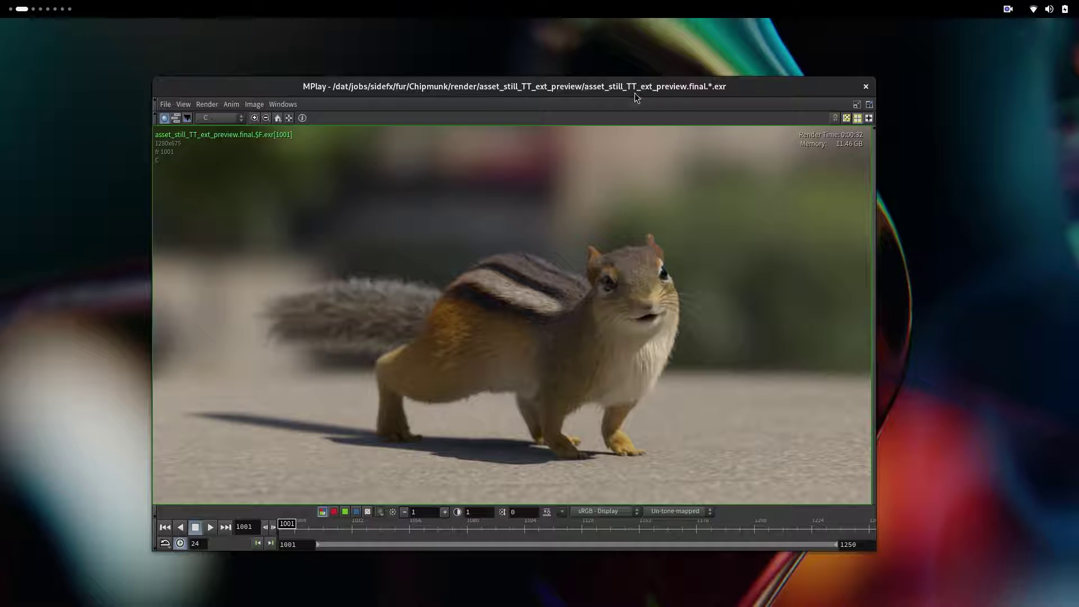
{"action": "left_click", "coordinate": [292, 528]}
{"action": "left_click_drag", "start_coordinate": [292, 526], "coordinate": [294, 527]}
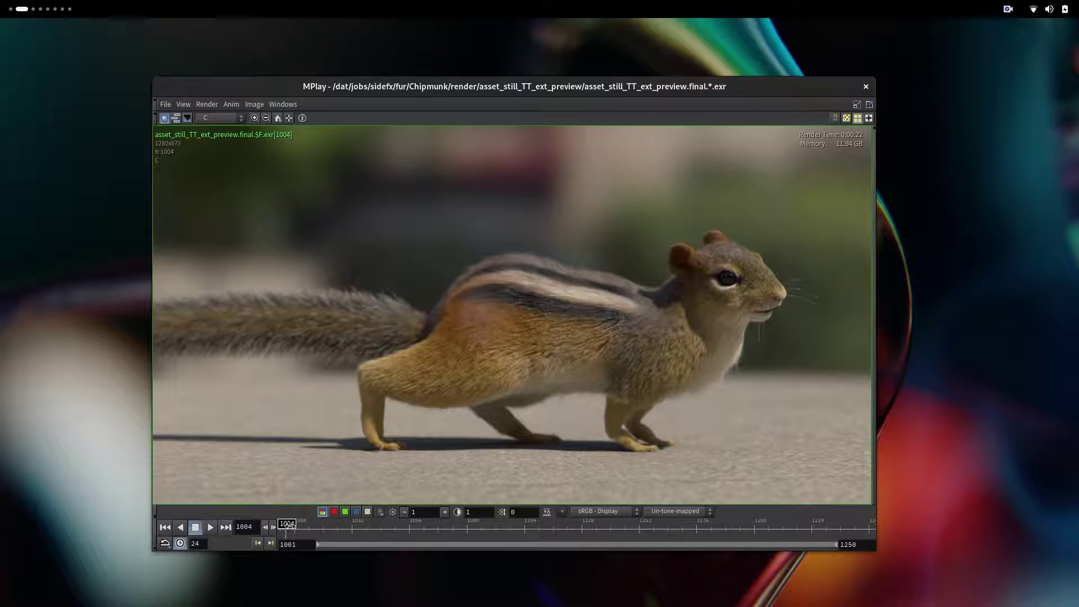
{"action": "left_click_drag", "start_coordinate": [289, 526], "coordinate": [338, 526]}
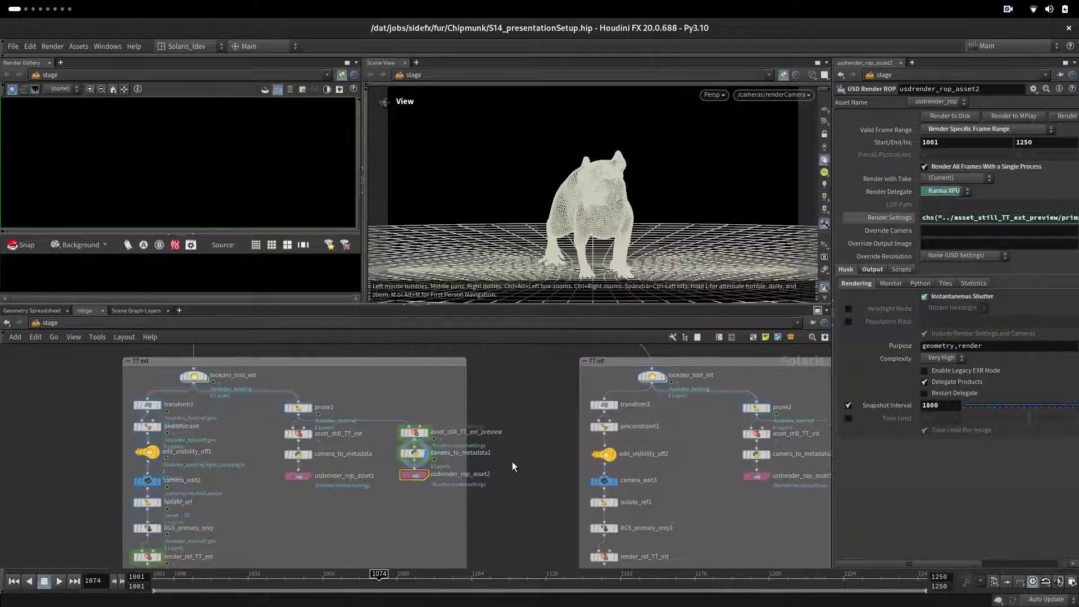
Step: Examine the interior setup in TT int: lookdev_tool_int's light environment, light_rig_int's HDRI list, and the usdrender_rop_asset4 render node
{"action": "middle_click_drag", "start_coordinate": [497, 462], "coordinate": [359, 479]}
{"action": "middle_click_drag", "start_coordinate": [397, 421], "coordinate": [357, 403]}
{"action": "scroll", "coordinate": [354, 410], "scroll_direction": "down", "scroll_amount": 3}
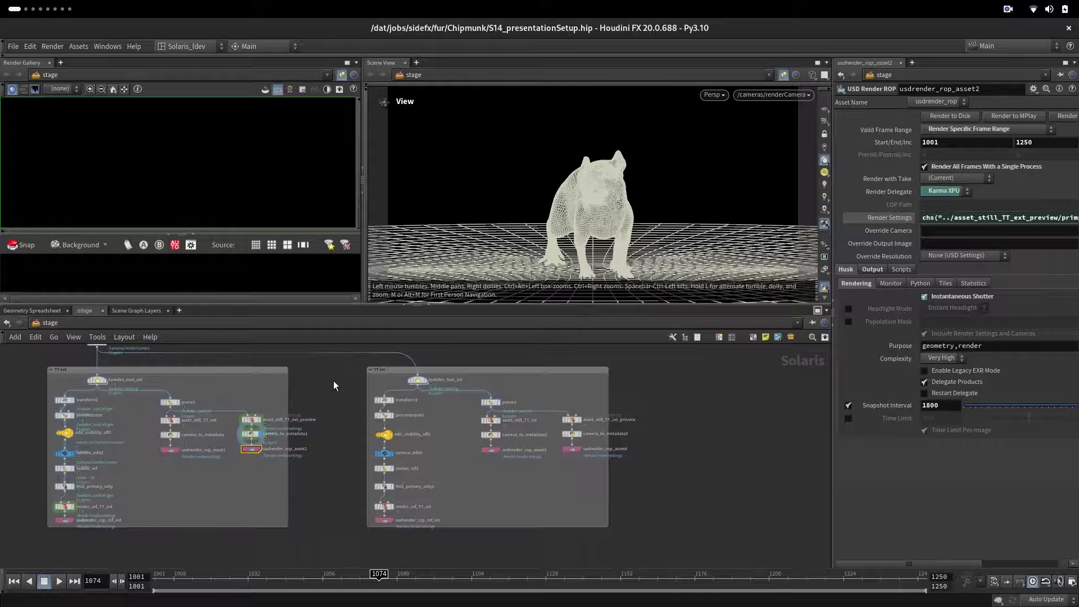
{"action": "scroll", "coordinate": [333, 377], "scroll_direction": "up", "scroll_amount": 5}
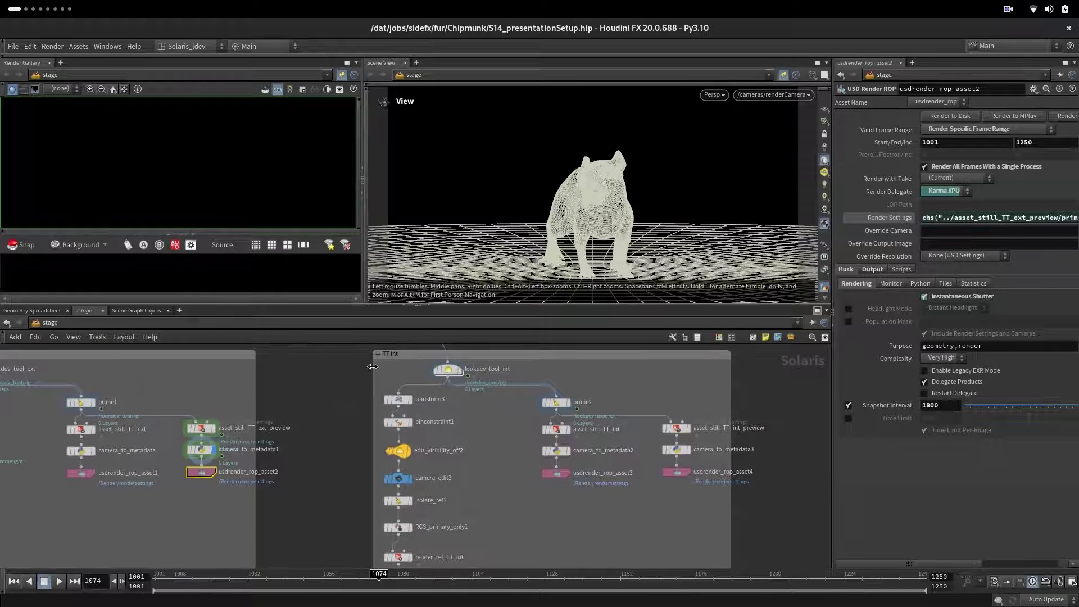
{"action": "left_click", "coordinate": [447, 370]}
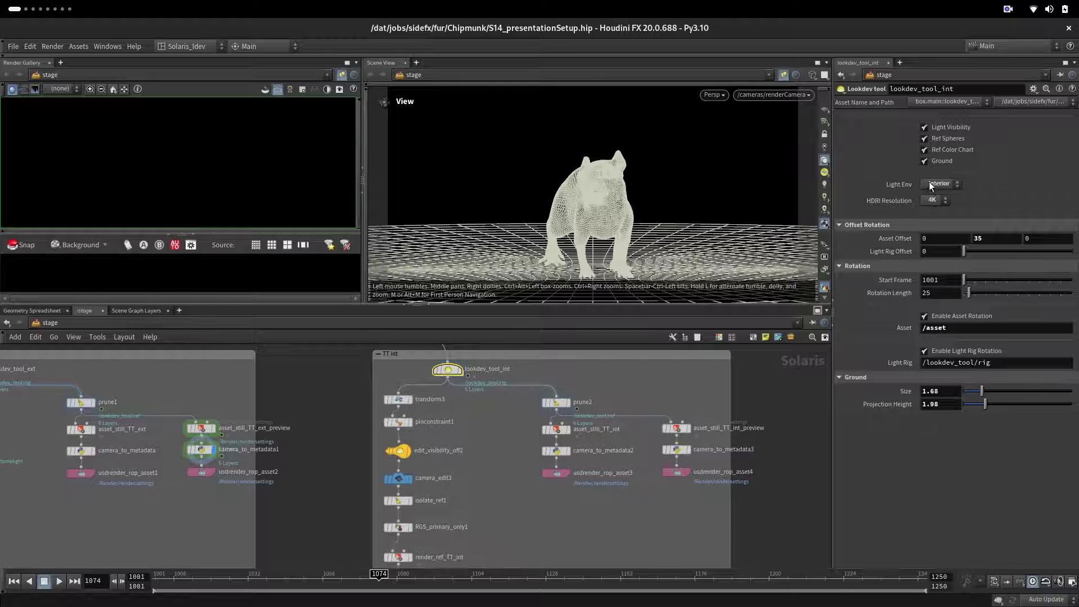
{"action": "double_click", "coordinate": [447, 370]}
{"action": "left_click", "coordinate": [451, 385]}
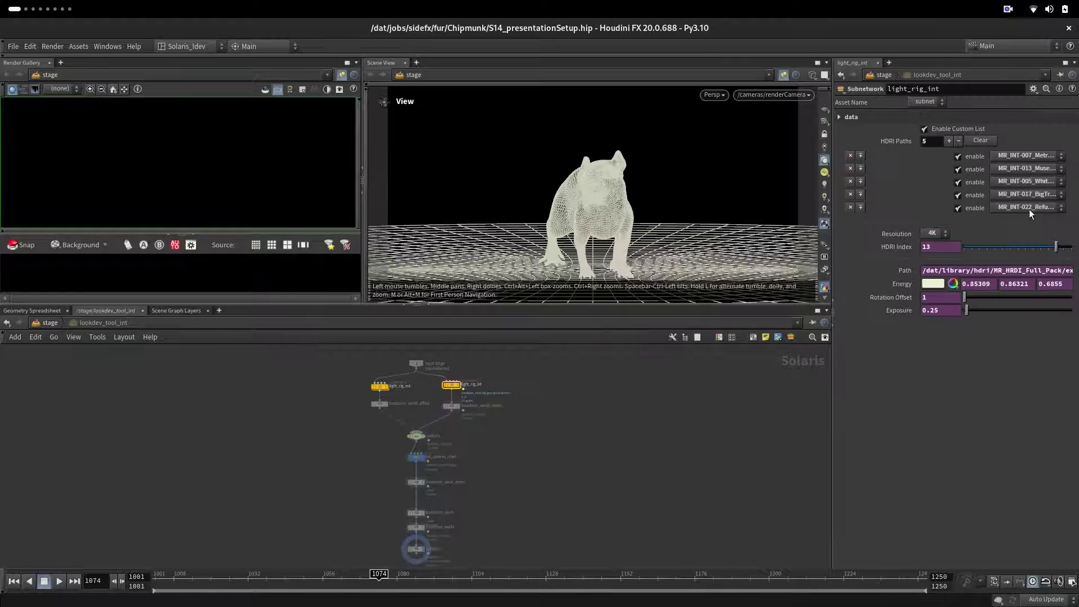
{"action": "left_click", "coordinate": [50, 324]}
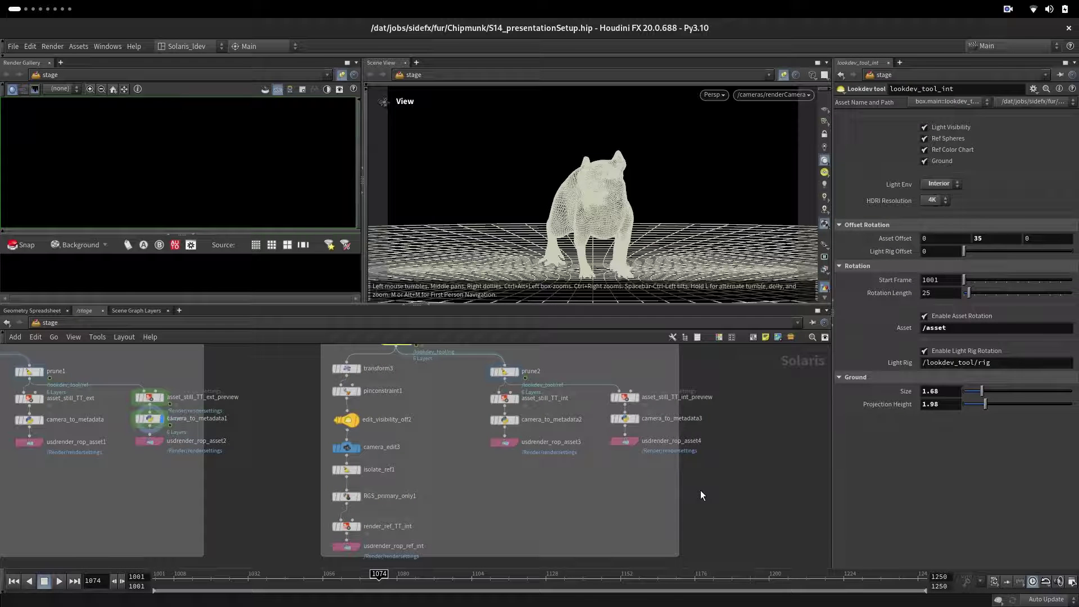
{"action": "left_click", "coordinate": [624, 441]}
{"action": "left_click", "coordinate": [962, 117]}
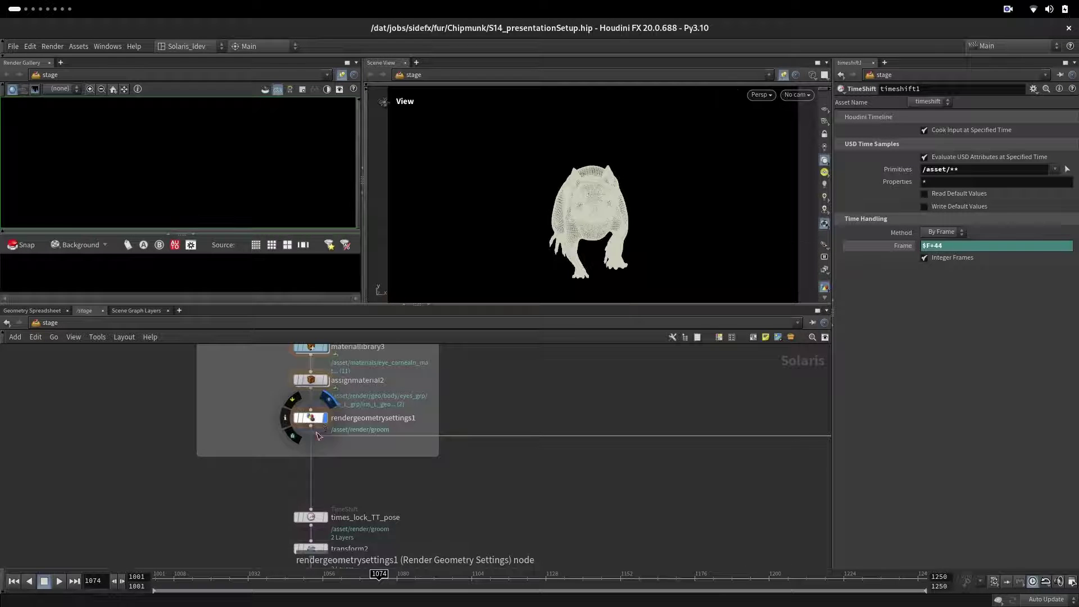
Step: Review the animal's run cycle from the side at rendergeometrysettings1 by scrubbing through the timeline
{"action": "left_click_drag", "start_coordinate": [155, 580], "coordinate": [177, 580]}
{"action": "left_click_drag", "start_coordinate": [573, 188], "coordinate": [649, 193]}
{"action": "left_click_drag", "start_coordinate": [177, 580], "coordinate": [292, 595]}
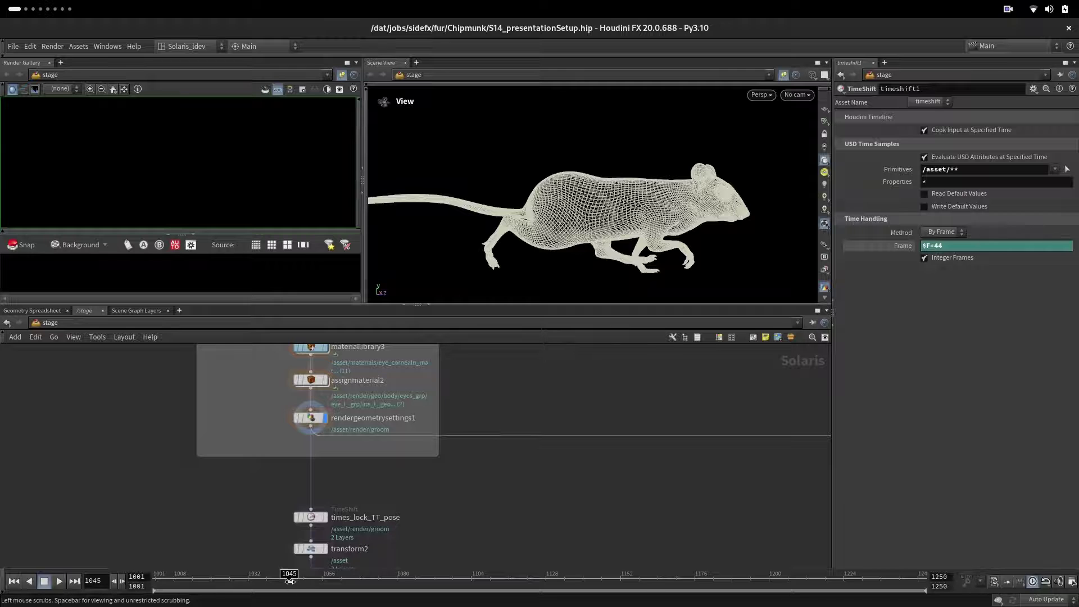
{"action": "left_click_drag", "start_coordinate": [289, 575], "coordinate": [686, 574]}
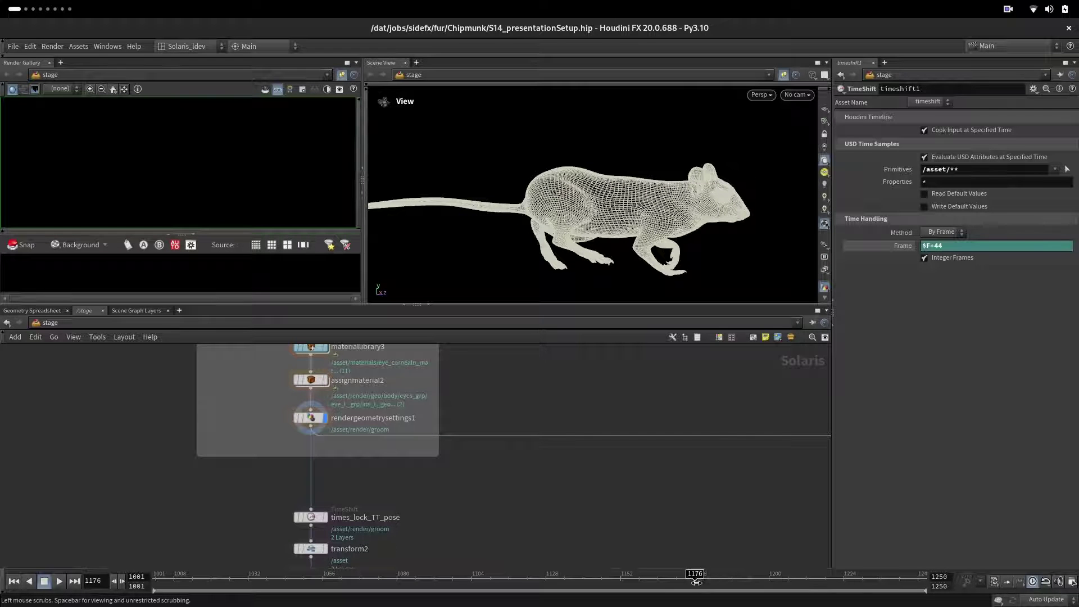
Step: Inspect timeshift1's frame offset expression in the anim ext network and review its output from frame 1001 to 1125
{"action": "middle_click_drag", "start_coordinate": [610, 468], "coordinate": [356, 410]}
{"action": "middle_click_drag", "start_coordinate": [775, 444], "coordinate": [565, 379]}
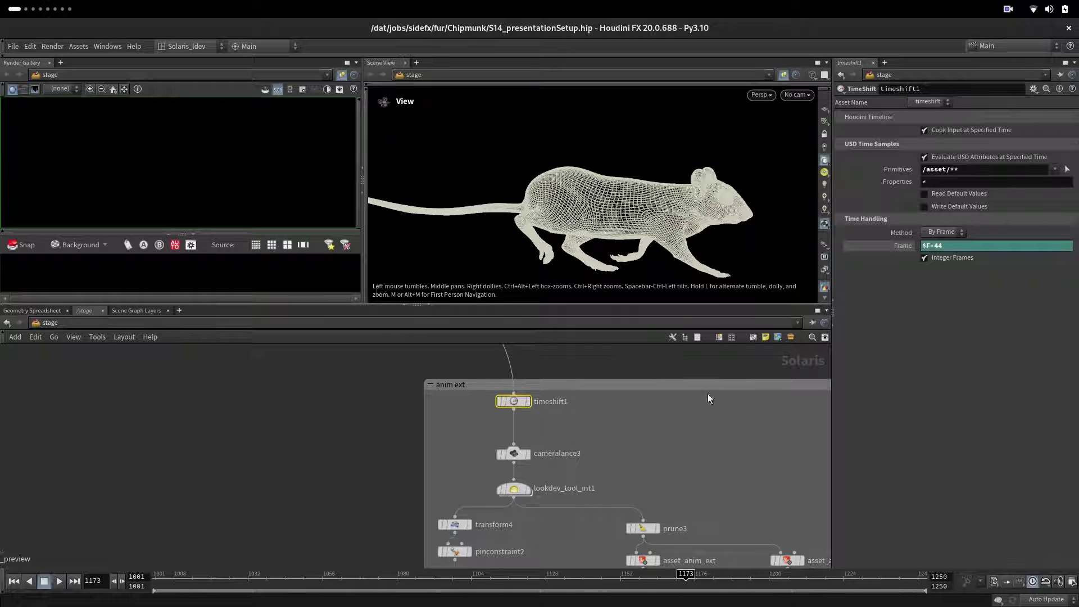
{"action": "double_click", "coordinate": [928, 246]}
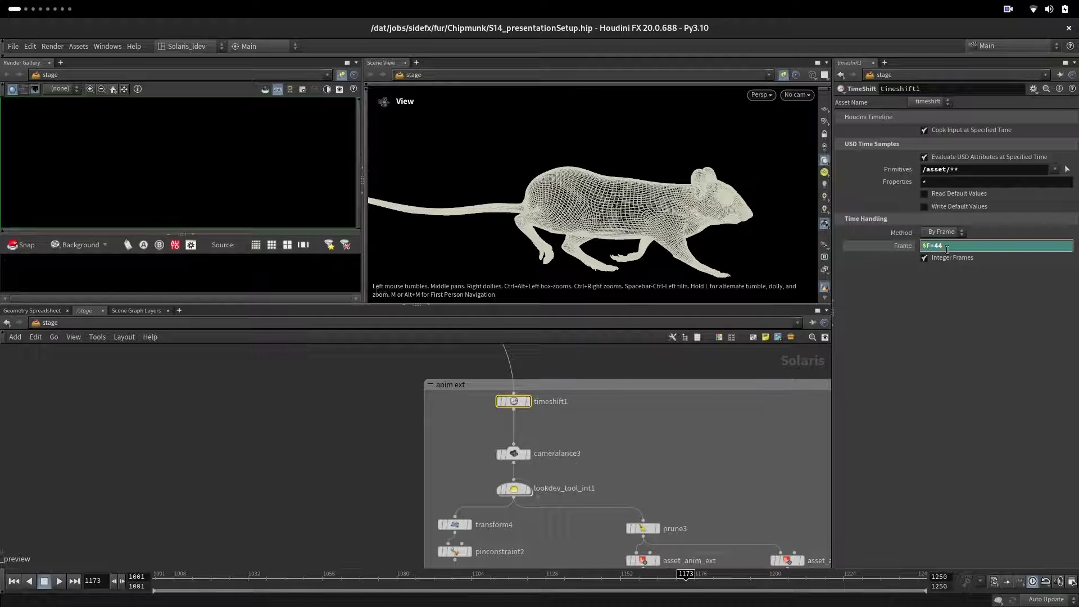
{"action": "left_click", "coordinate": [527, 401]}
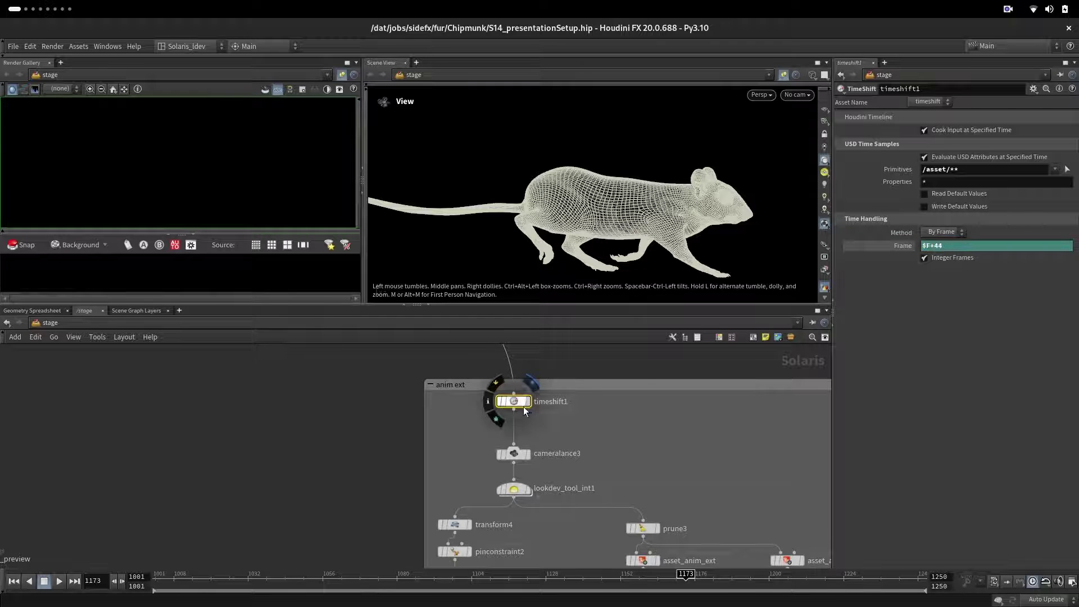
{"action": "left_click", "coordinate": [154, 579]}
{"action": "left_click", "coordinate": [115, 582]}
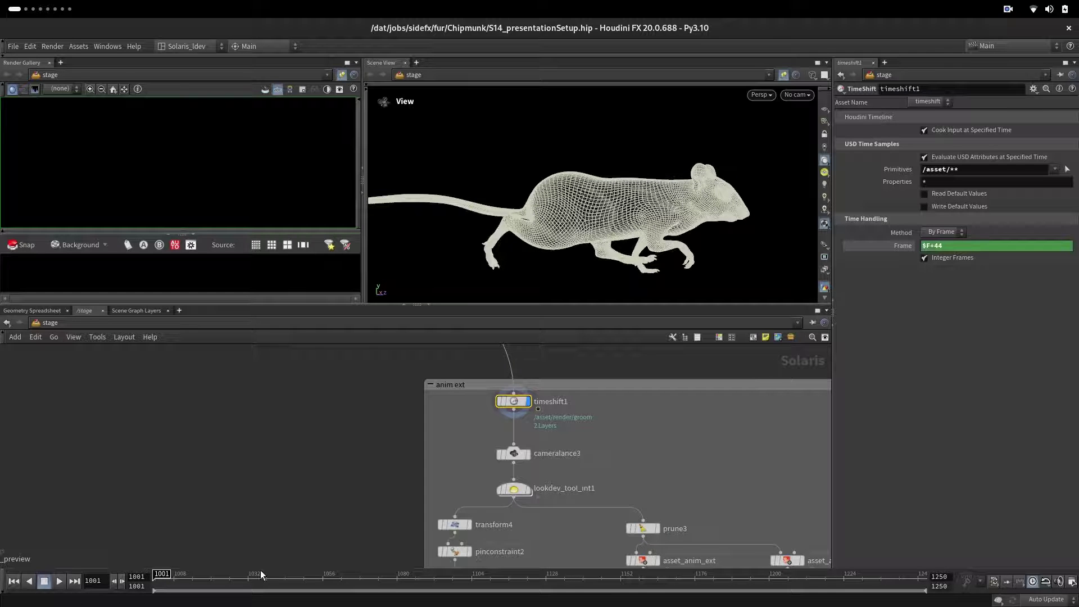
{"action": "left_click_drag", "start_coordinate": [187, 583], "coordinate": [537, 579]}
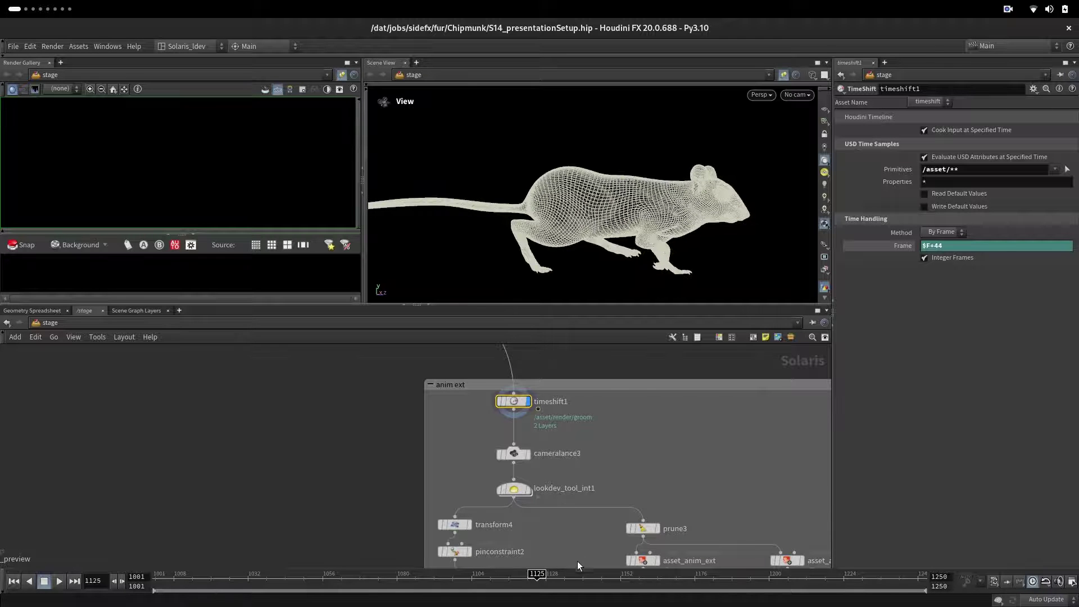
Step: Select the cameralance3 node in anim ext and look through /cameras/renderCamera in the viewport
{"action": "middle_click_drag", "start_coordinate": [578, 560], "coordinate": [558, 523]}
{"action": "left_click", "coordinate": [504, 418]}
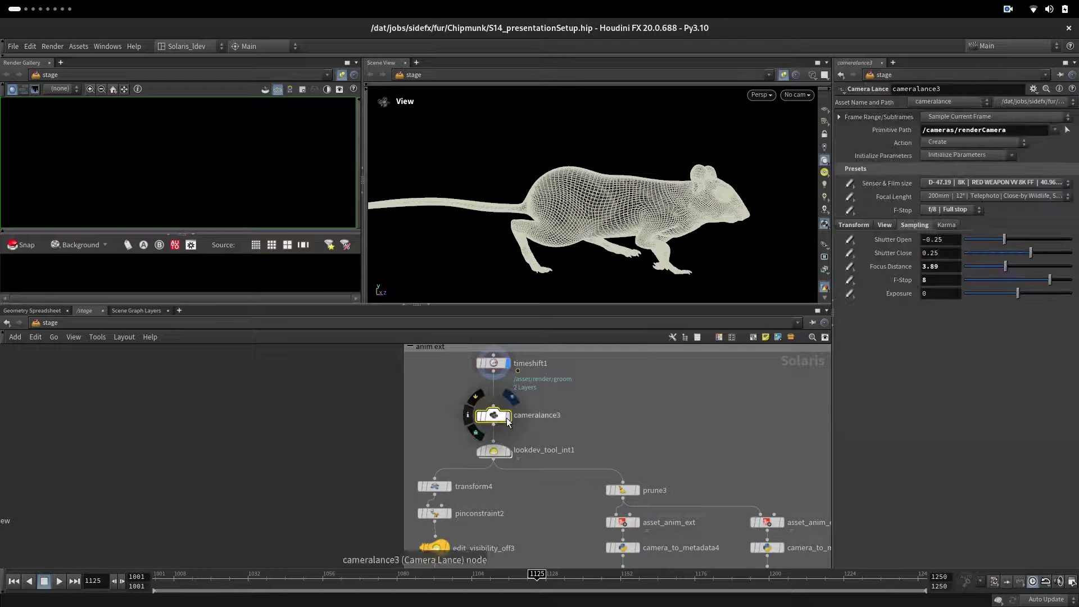
{"action": "left_click", "coordinate": [796, 94]}
{"action": "left_click", "coordinate": [801, 105]}
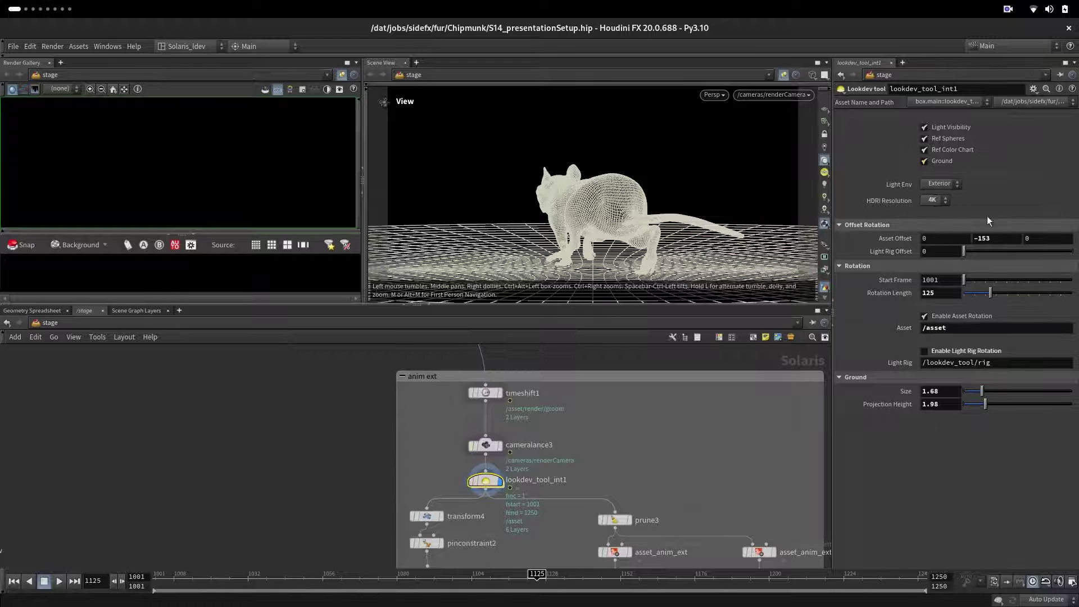
Step: Inspect the enabled exterior HDRI in the light_rig_ext subnetwork inside lookdev_tool_int1, and return to the stage network
{"action": "key", "text": "i"}
{"action": "left_click", "coordinate": [379, 389]}
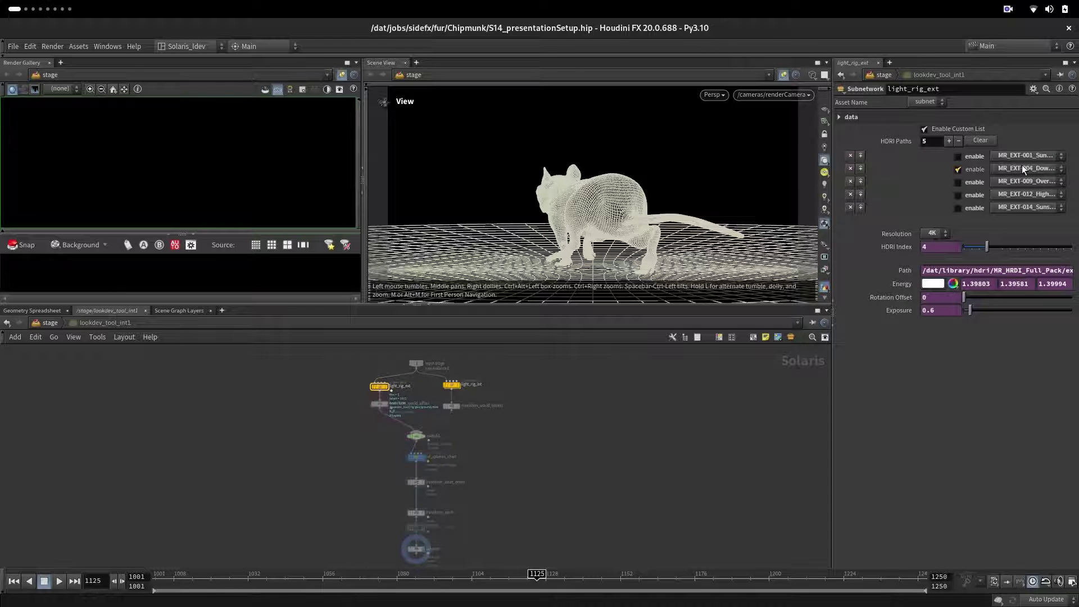
{"action": "key", "text": "u"}
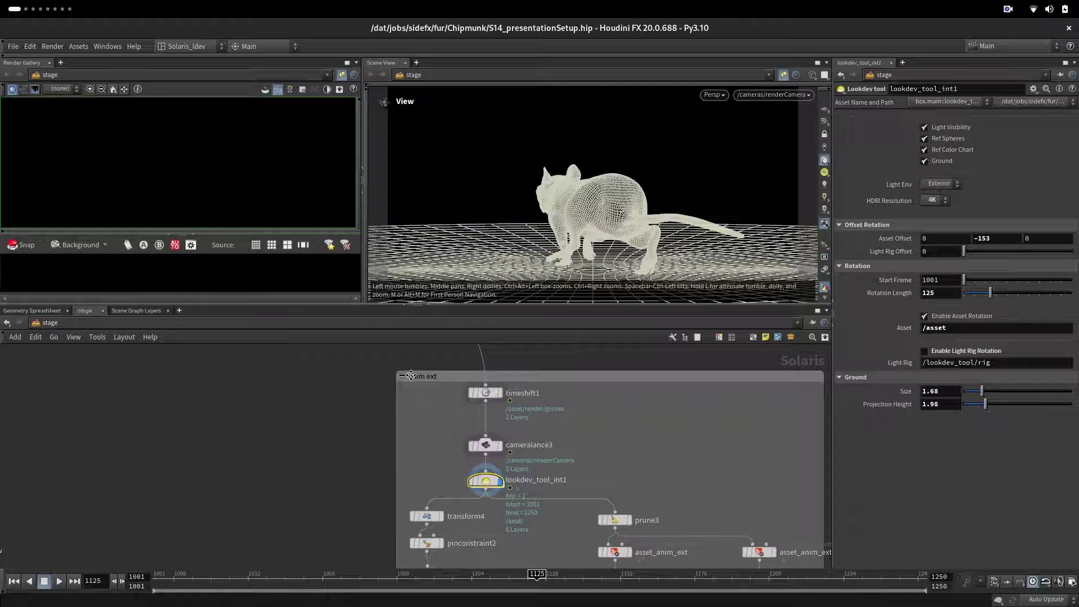
Step: Check the asset offset rotation of lookdev_tool_int1 and scrub the animation from frame 1001 to 1128
{"action": "middle_click_drag", "start_coordinate": [640, 403], "coordinate": [590, 338]}
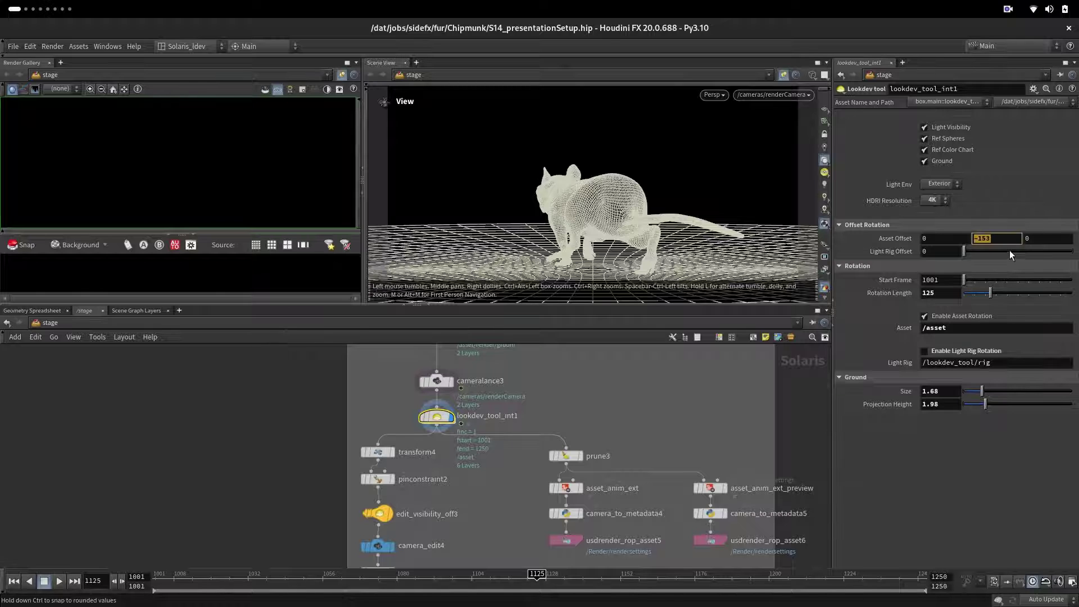
{"action": "left_click", "coordinate": [158, 576]}
{"action": "mouse_move", "coordinate": [153, 580]}
{"action": "left_mouse_down"}
{"action": "mouse_move", "coordinate": [328, 588]}
{"action": "mouse_move", "coordinate": [475, 564]}
{"action": "mouse_move", "coordinate": [578, 563]}
{"action": "mouse_move", "coordinate": [547, 569]}
{"action": "left_mouse_up"}
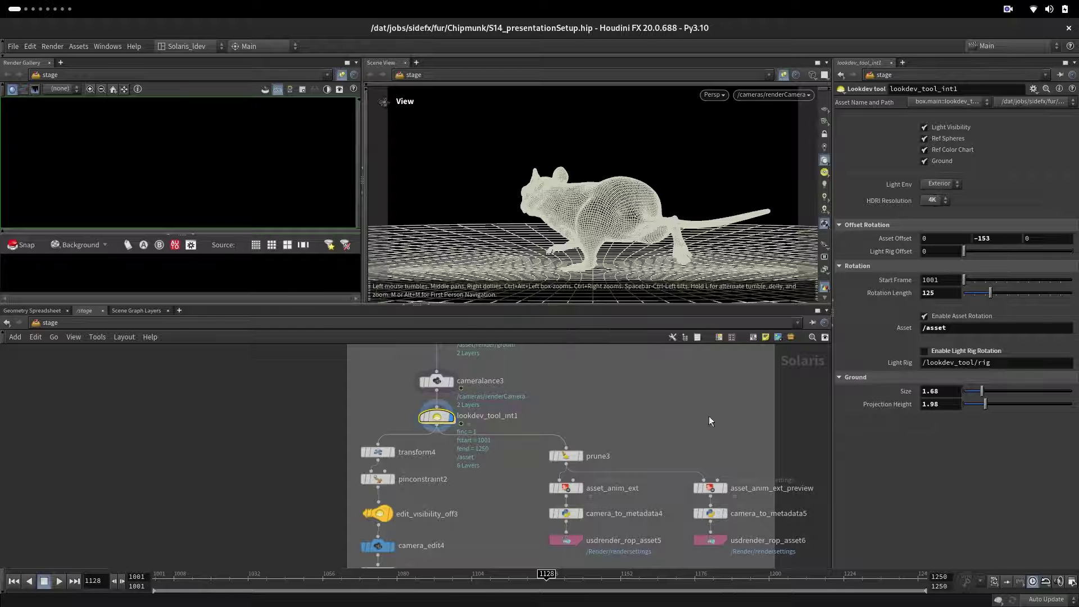
Step: Check the usdrender_rop_asset6 node, play the asset_anim_ext_preview render in MPlay, and return to Houdini
{"action": "mouse_move", "coordinate": [597, 417]}
{"action": "middle_mouse_down"}
{"action": "mouse_move", "coordinate": [589, 386]}
{"action": "mouse_move", "coordinate": [559, 368]}
{"action": "middle_mouse_up"}
{"action": "mouse_move", "coordinate": [375, 491]}
{"action": "middle_mouse_down"}
{"action": "mouse_move", "coordinate": [372, 418]}
{"action": "mouse_move", "coordinate": [372, 471]}
{"action": "middle_mouse_up"}
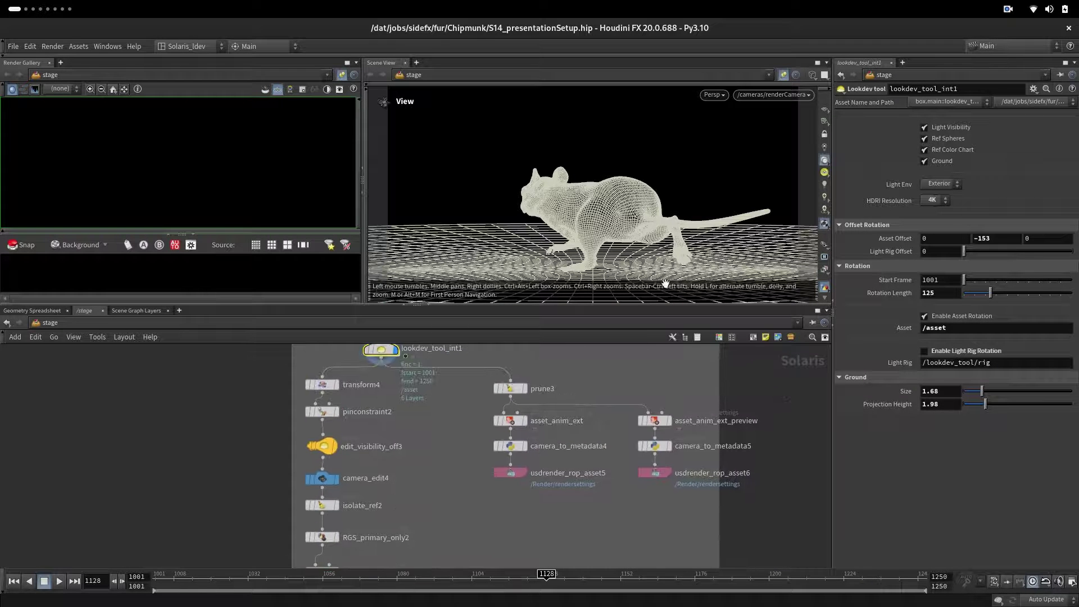
{"action": "middle_click_drag", "start_coordinate": [604, 516], "coordinate": [496, 515]}
{"action": "left_click", "coordinate": [546, 471]}
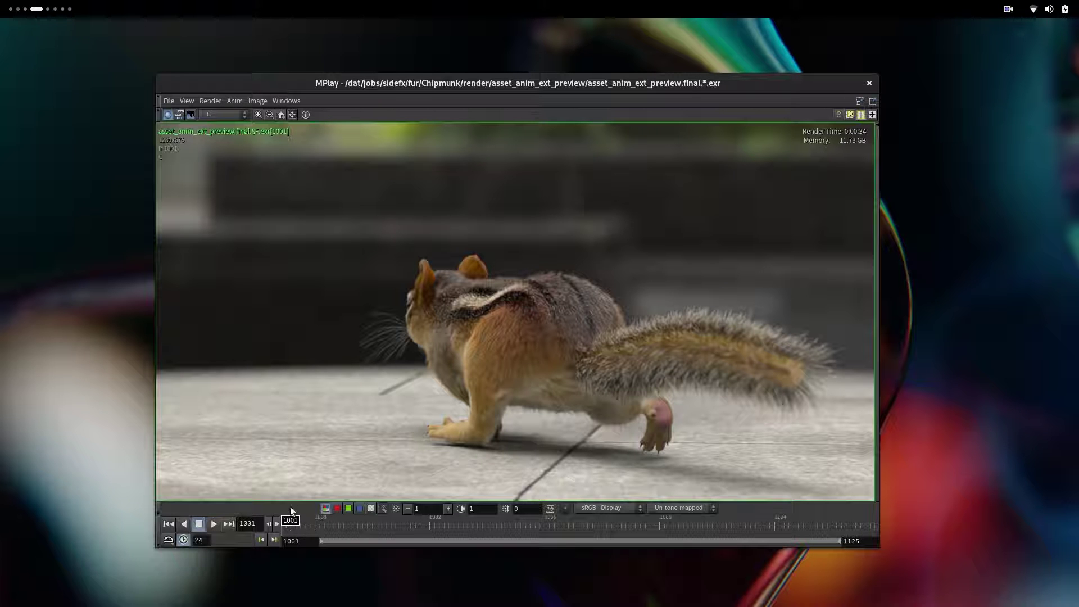
{"action": "left_click", "coordinate": [213, 523]}
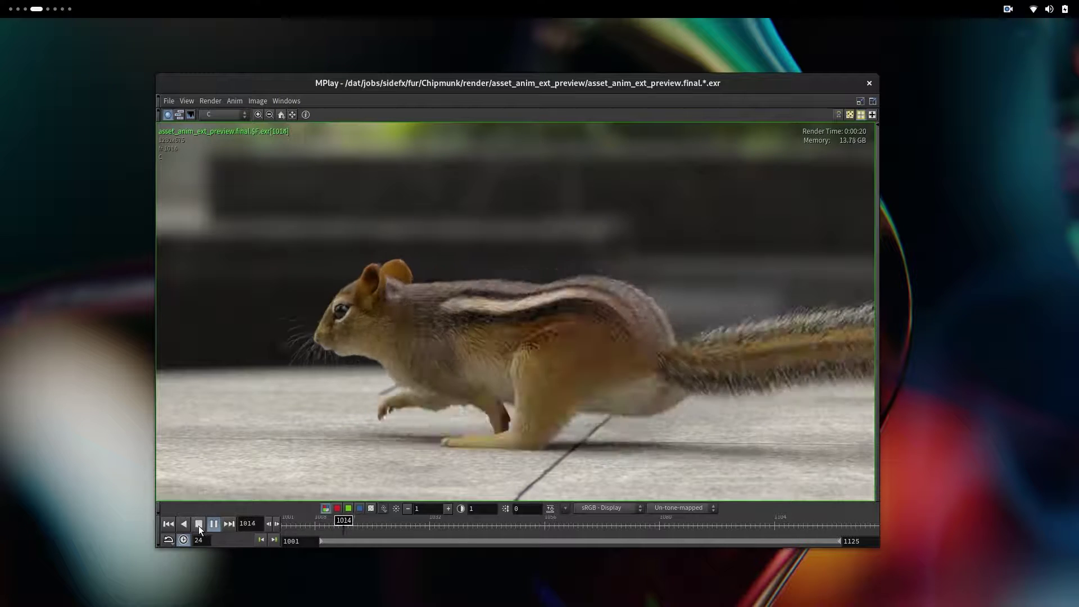
{"action": "left_click", "coordinate": [199, 524]}
{"action": "key", "text": "super+Home"}
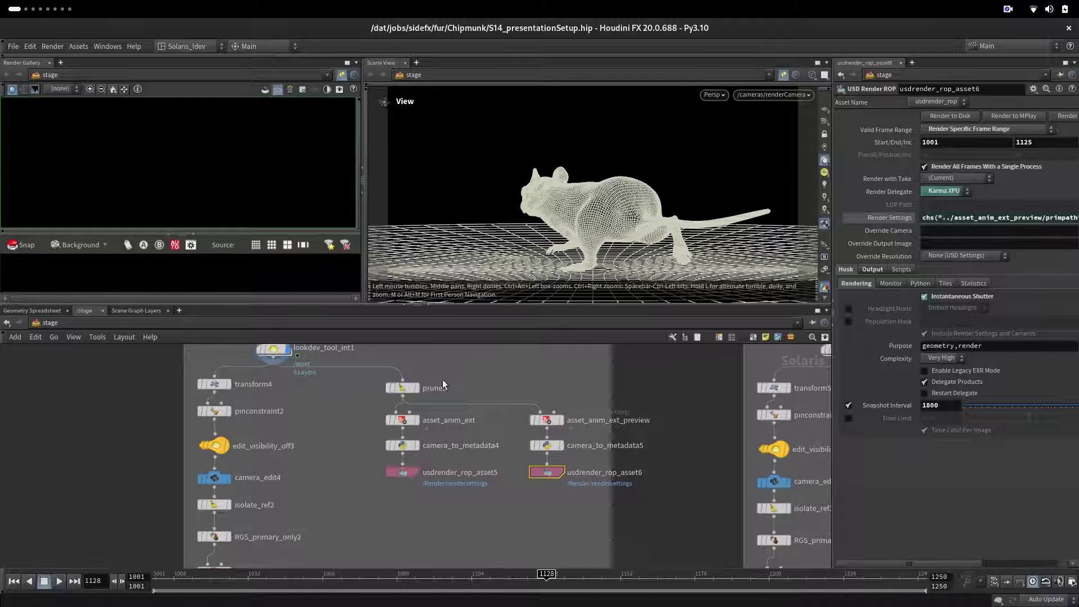
Step: Check lookdev_tool_int1's rotation length, scrub to frame 1147, and view the anim ext 2 network
{"action": "middle_click_drag", "start_coordinate": [254, 359], "coordinate": [281, 409]}
{"action": "left_click", "coordinate": [295, 399]}
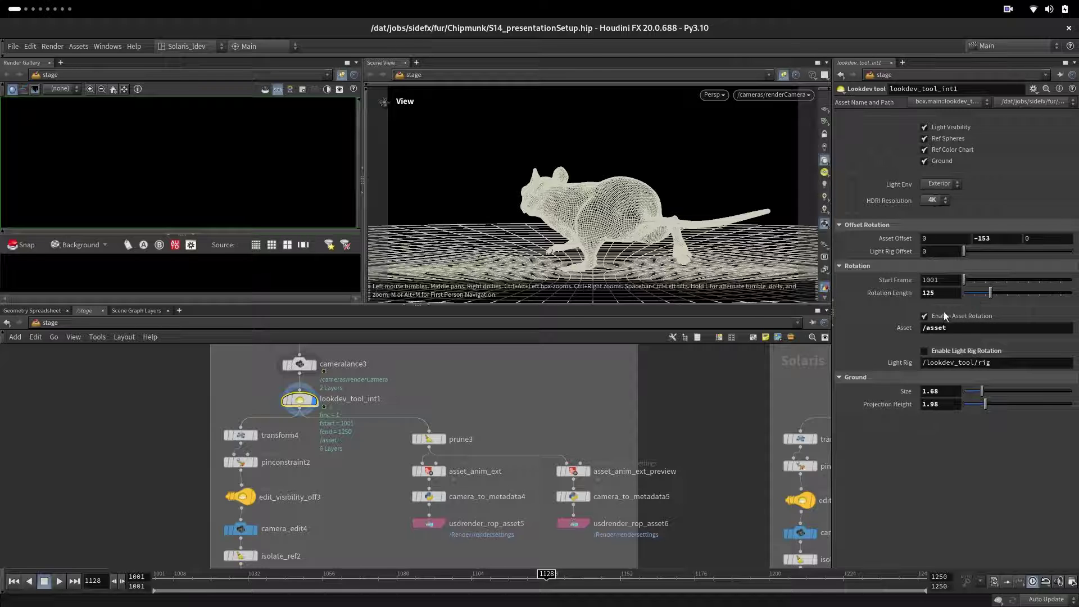
{"action": "left_click", "coordinate": [930, 293]}
{"action": "mouse_move", "coordinate": [158, 577]}
{"action": "left_mouse_down"}
{"action": "mouse_move", "coordinate": [484, 570]}
{"action": "mouse_move", "coordinate": [610, 545]}
{"action": "left_mouse_up"}
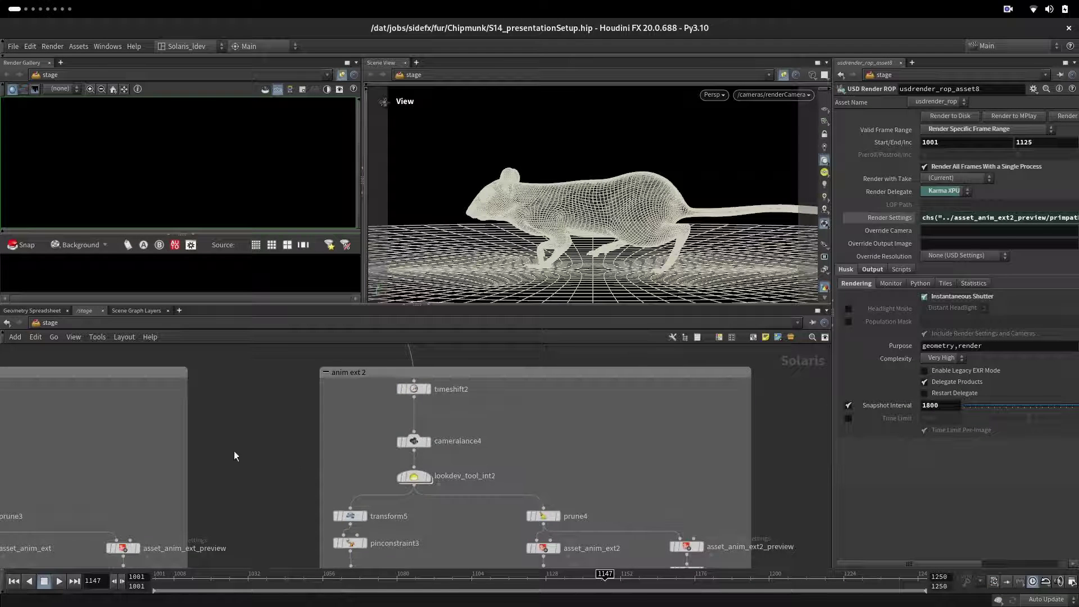
{"action": "middle_click_drag", "start_coordinate": [278, 461], "coordinate": [335, 494]}
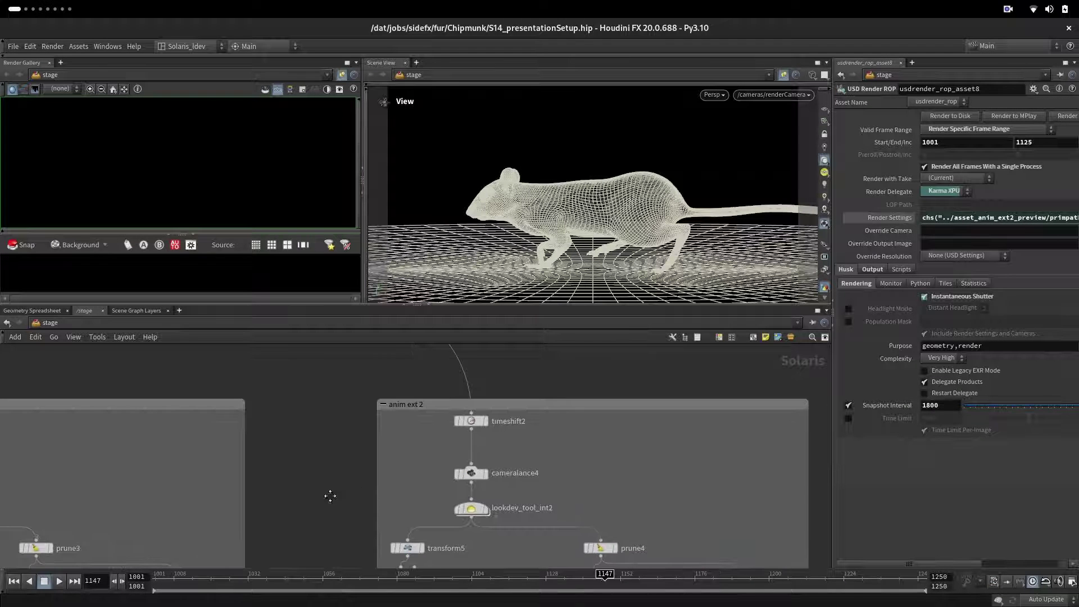
Step: Display lookdev_tool_int2 in the anim ext 2 network and scrub the animation to frame 1108
{"action": "middle_click_drag", "start_coordinate": [325, 455], "coordinate": [284, 413]}
{"action": "left_click", "coordinate": [449, 430]}
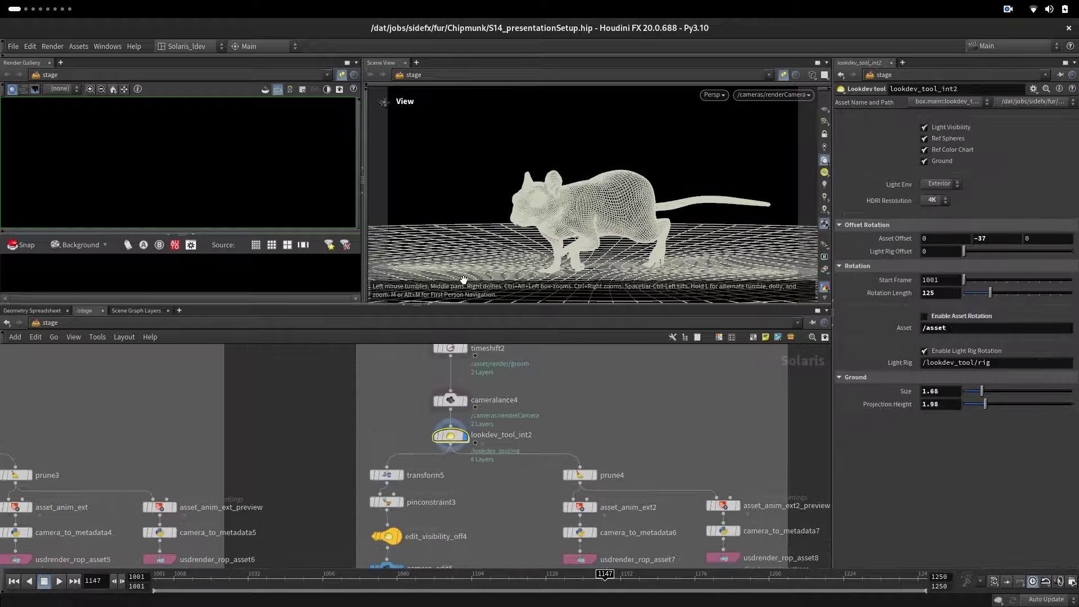
{"action": "left_click_drag", "start_coordinate": [153, 584], "coordinate": [484, 568]}
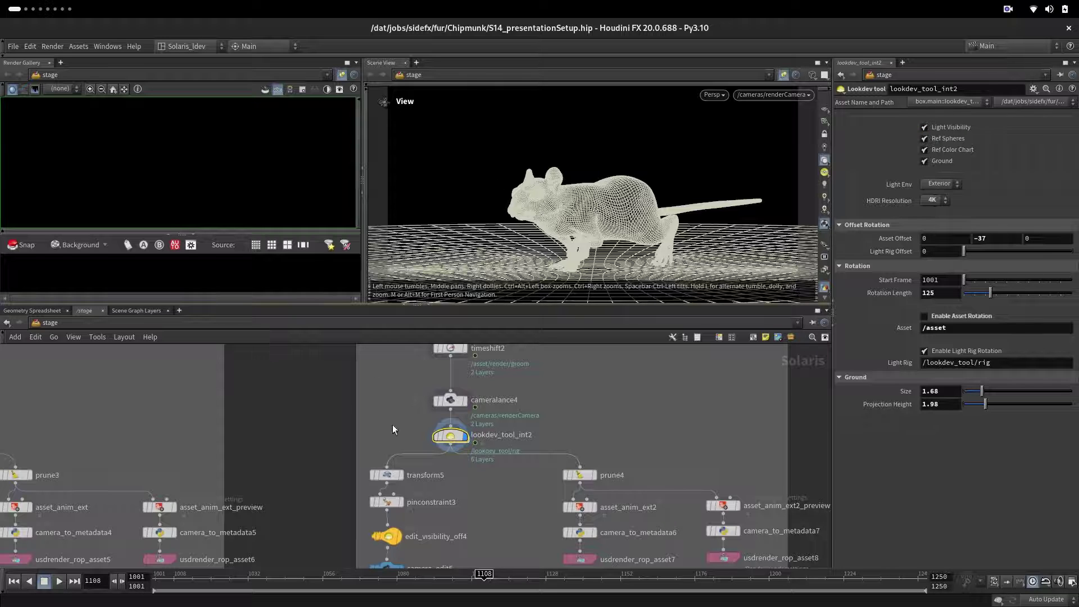
Step: Inspect the enabled exterior HDRI in light_rig_ext inside lookdev_tool_int2, return to the stage network, and check the tool's rotation length
{"action": "double_click", "coordinate": [451, 436]}
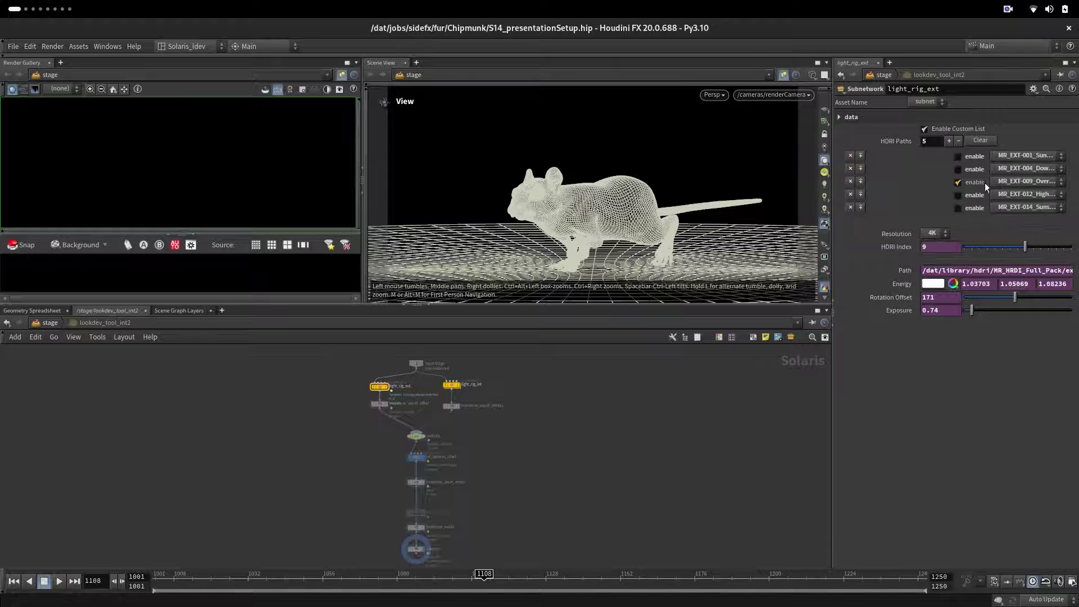
{"action": "type", "text": "u"}
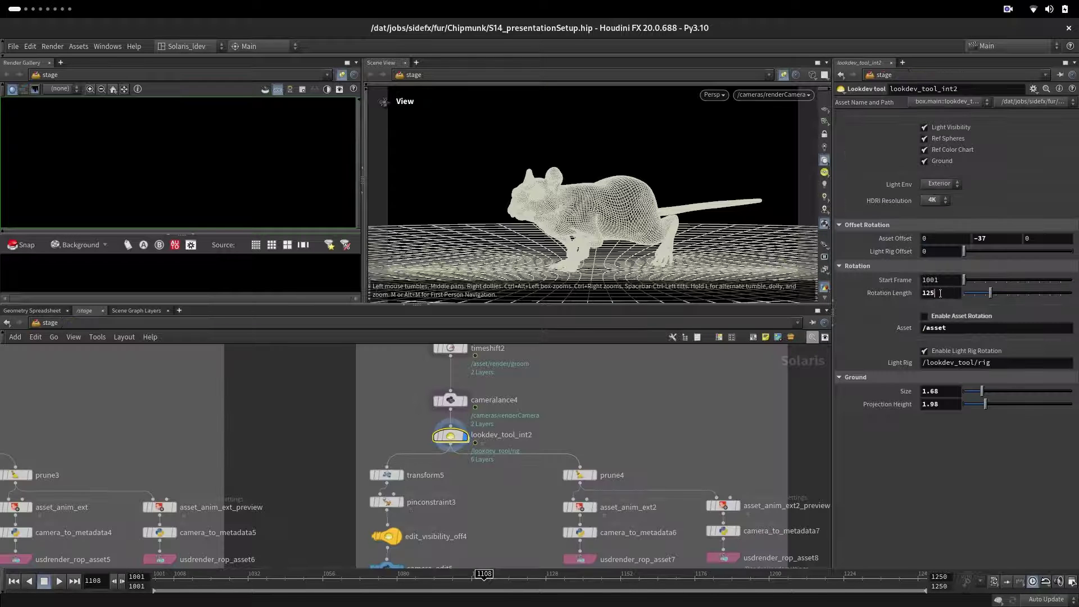
{"action": "type", "text": "5"}
{"action": "key", "text": "Return"}
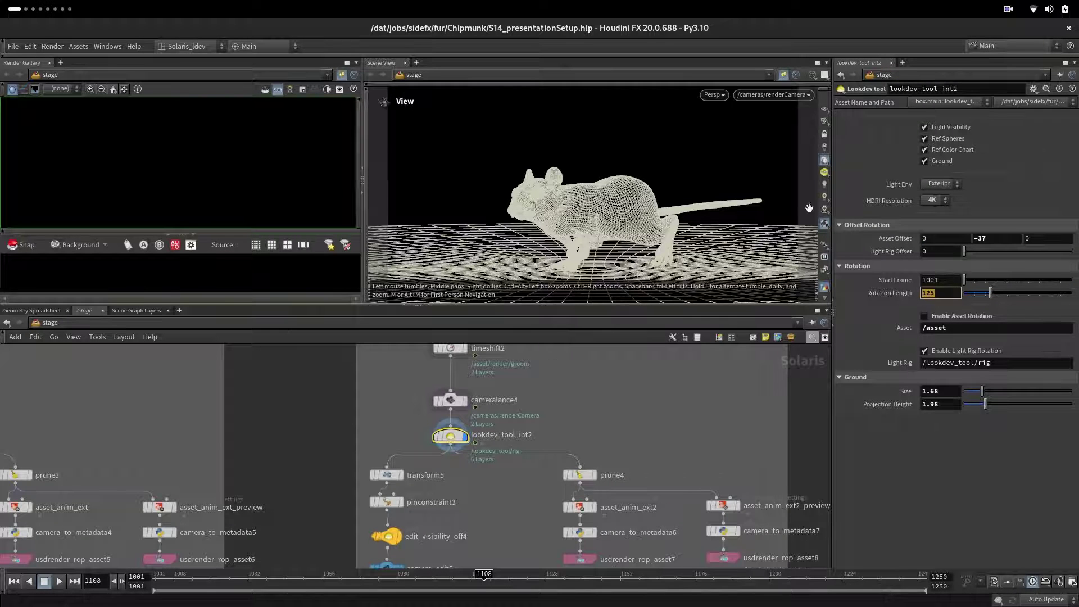
{"action": "left_click", "coordinate": [943, 293]}
Step: Check the usdrender_rop_asset8 node, play the asset_anim_ext2_preview render in MPlay, and return to Houdini
{"action": "middle_click_drag", "start_coordinate": [729, 559], "coordinate": [626, 487]}
{"action": "left_click", "coordinate": [622, 485]}
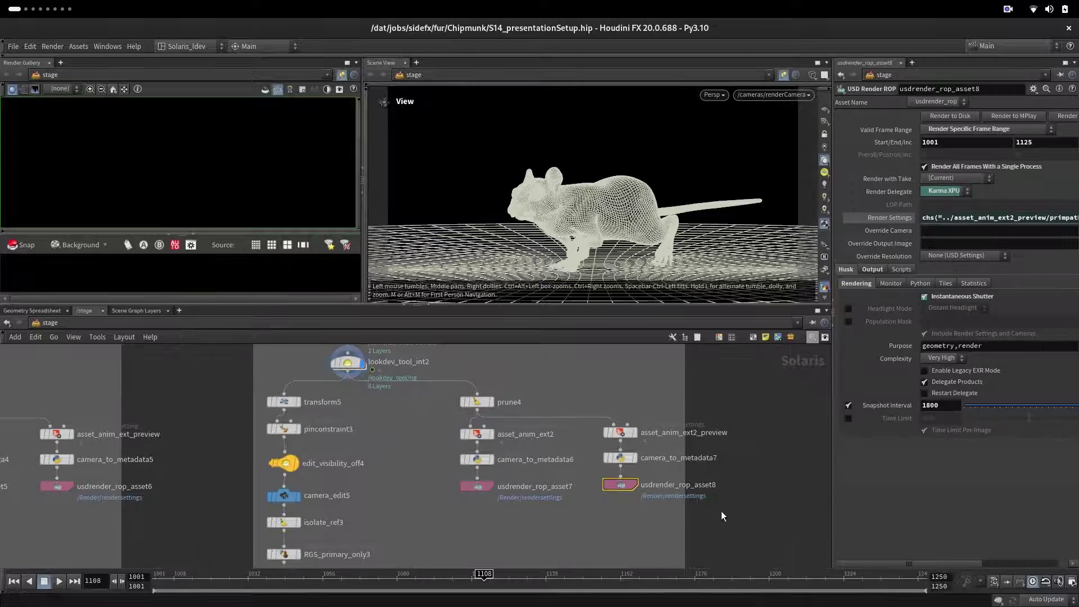
{"action": "key", "text": "super+5"}
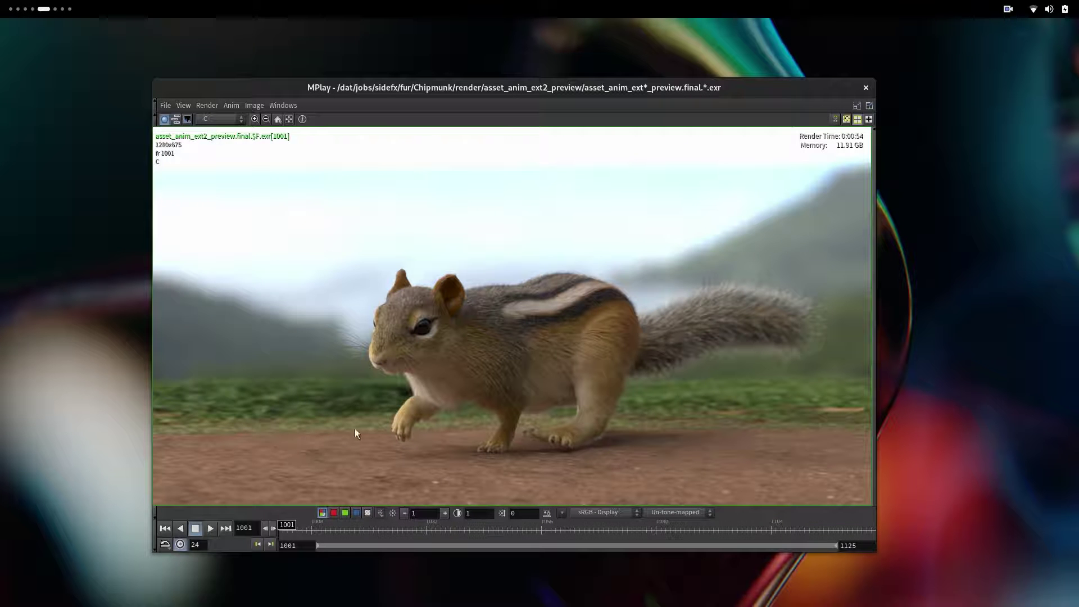
{"action": "key", "text": "Up"}
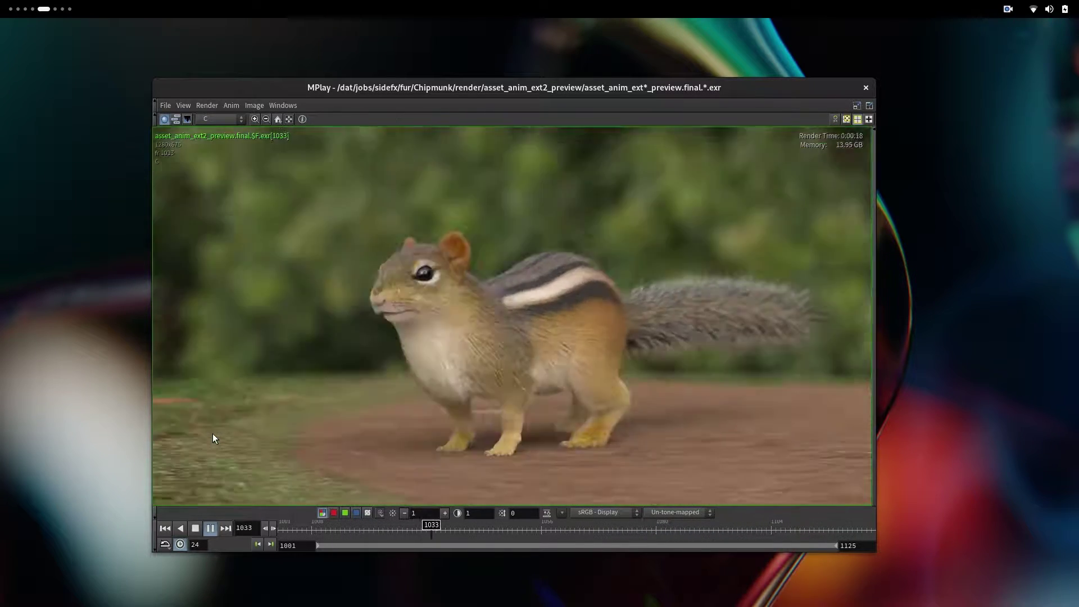
{"action": "key", "text": "super+1"}
Step: Display timeshift3 in the still network and scrub the timeline to check its keyed frame values
{"action": "middle_click_drag", "start_coordinate": [206, 405], "coordinate": [236, 440]}
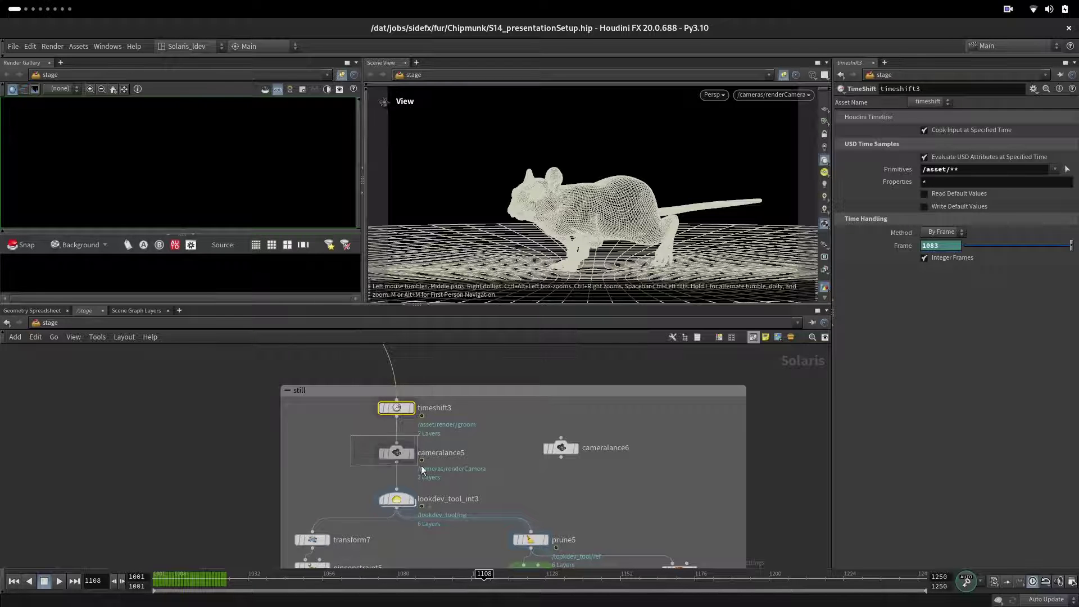
{"action": "left_click", "coordinate": [397, 499]}
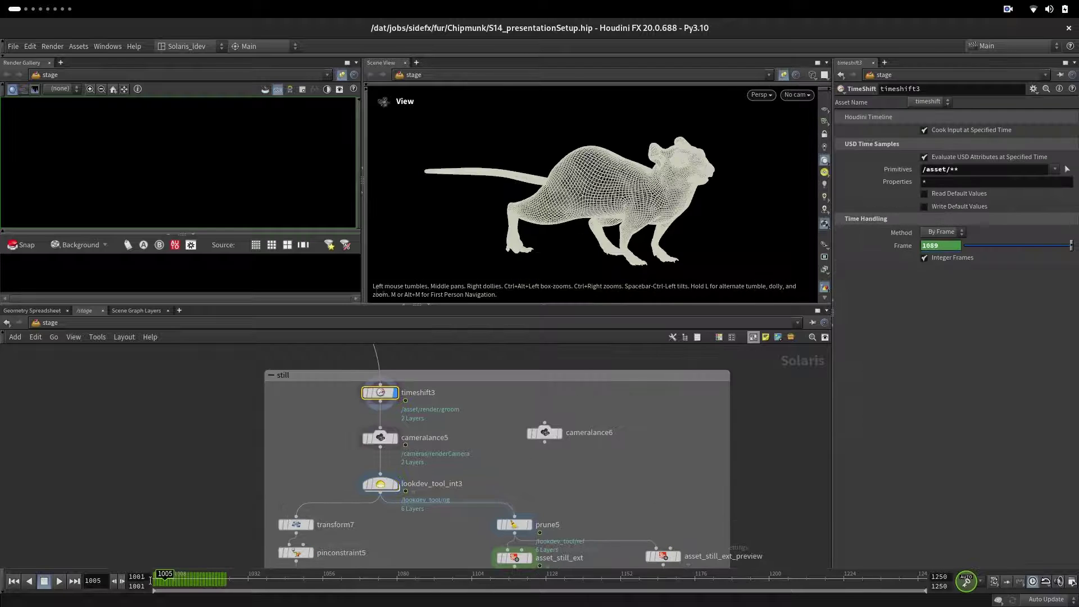
{"action": "left_click", "coordinate": [153, 580]}
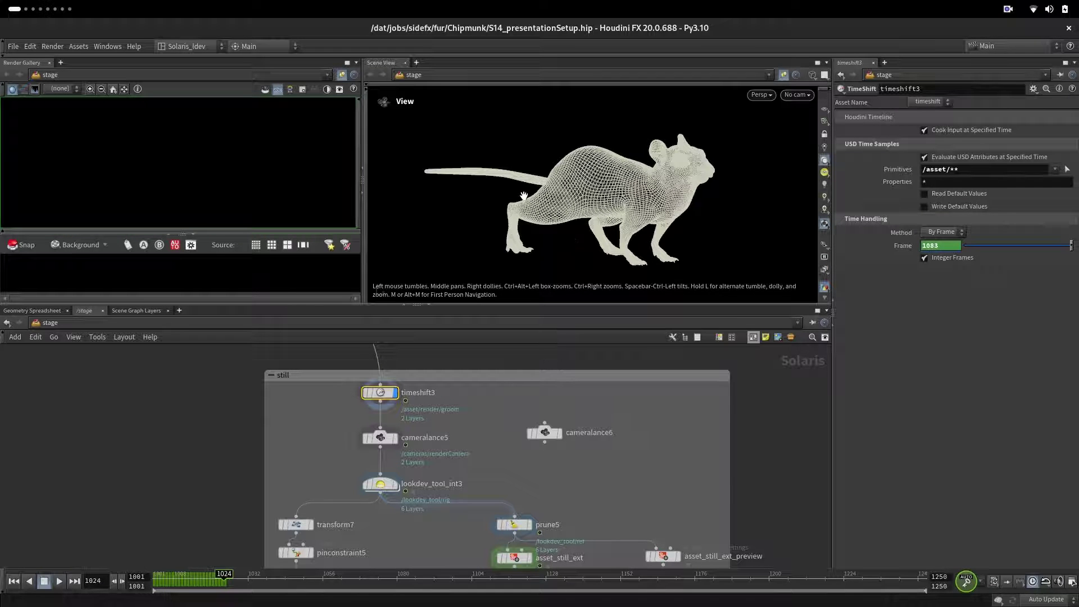
Step: Inspect the View and Sampling settings of cameralance5 and look through /cameras/renderCamera in the viewport
{"action": "left_click", "coordinate": [383, 440]}
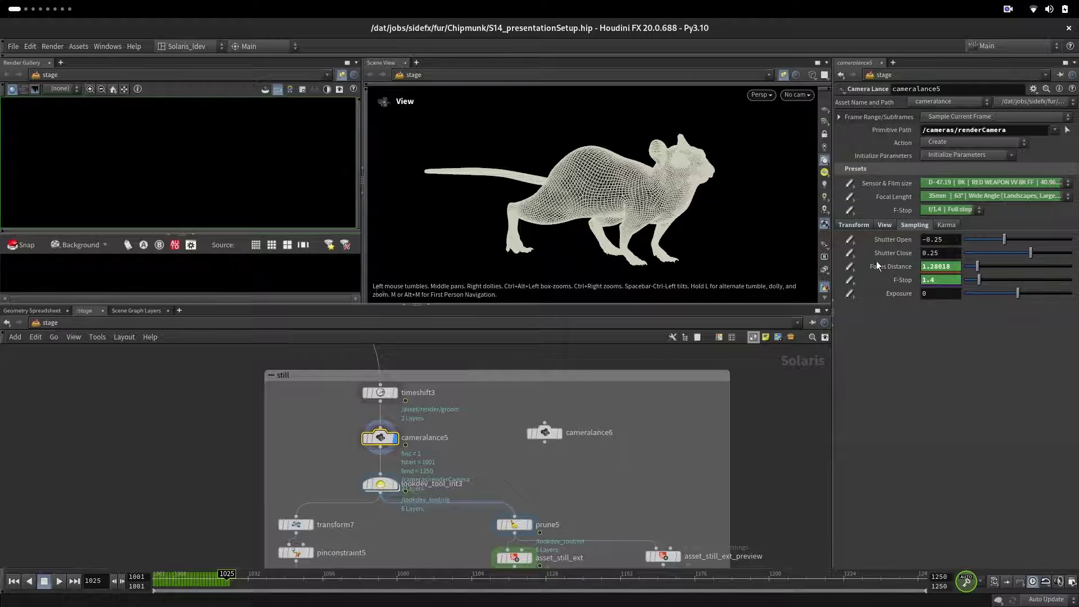
{"action": "left_click", "coordinate": [885, 226]}
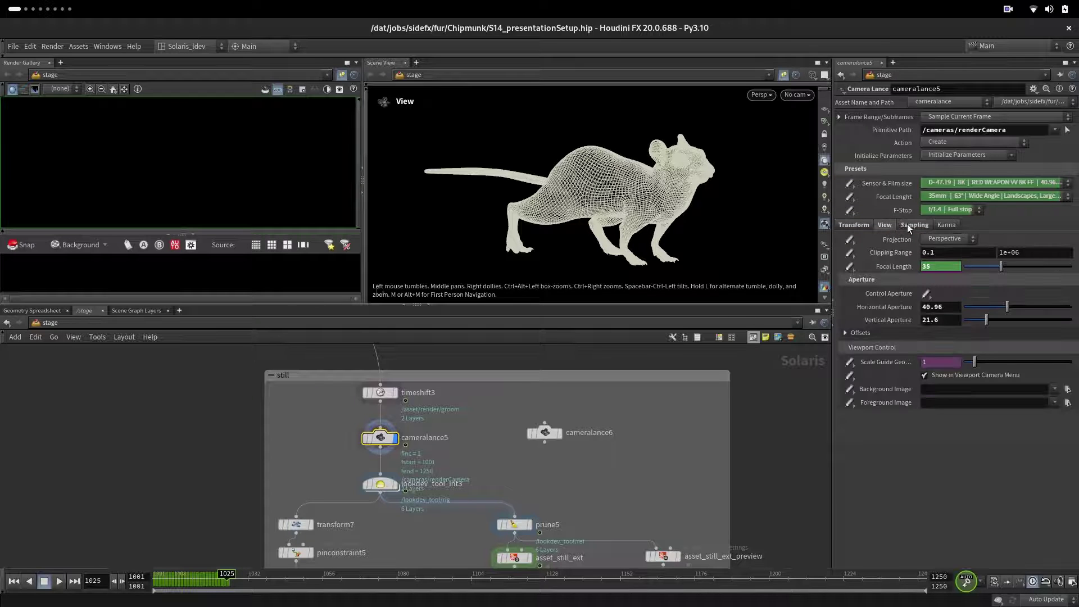
{"action": "left_click", "coordinate": [906, 226]}
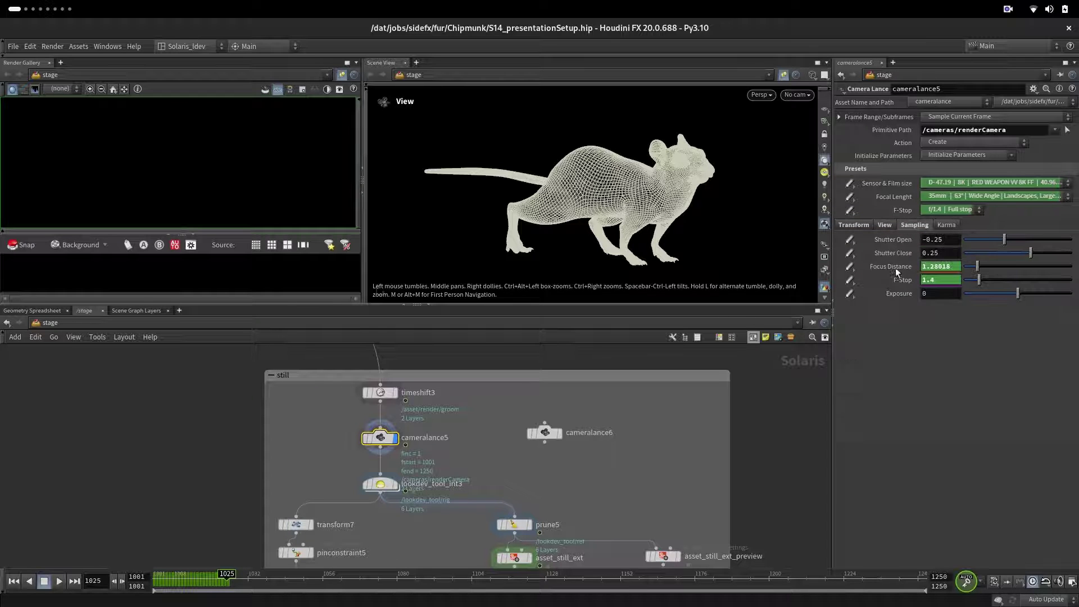
{"action": "left_click", "coordinate": [797, 95]}
{"action": "left_click", "coordinate": [809, 108]}
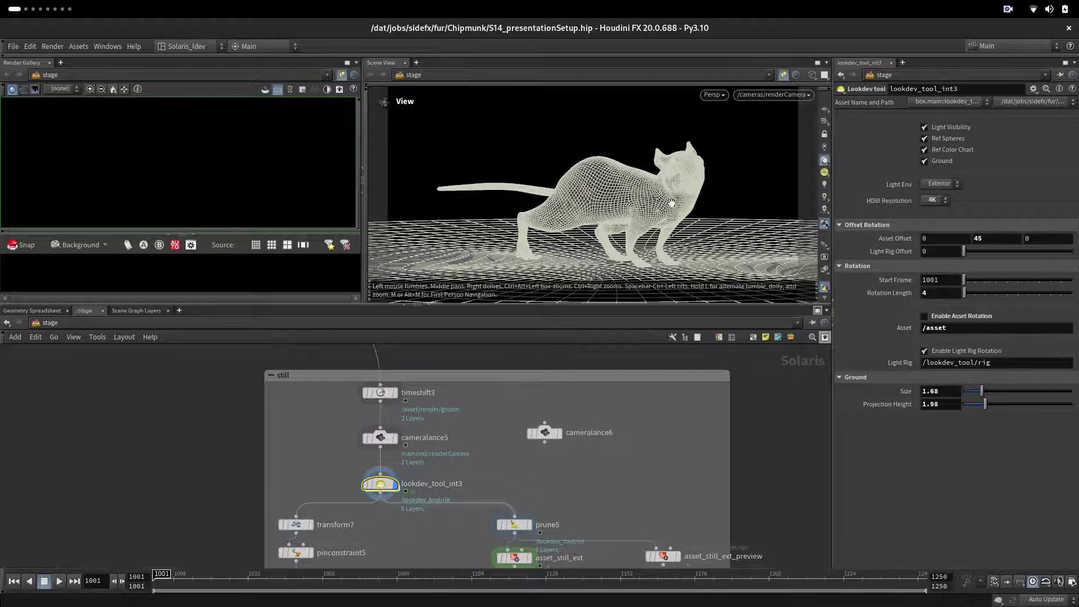
Step: Scrub the still setup to frame 1025 with lookdev_tool_int3 displayed, and check the usdrender_rop_asset10 node
{"action": "left_click_drag", "start_coordinate": [565, 214], "coordinate": [595, 162]}
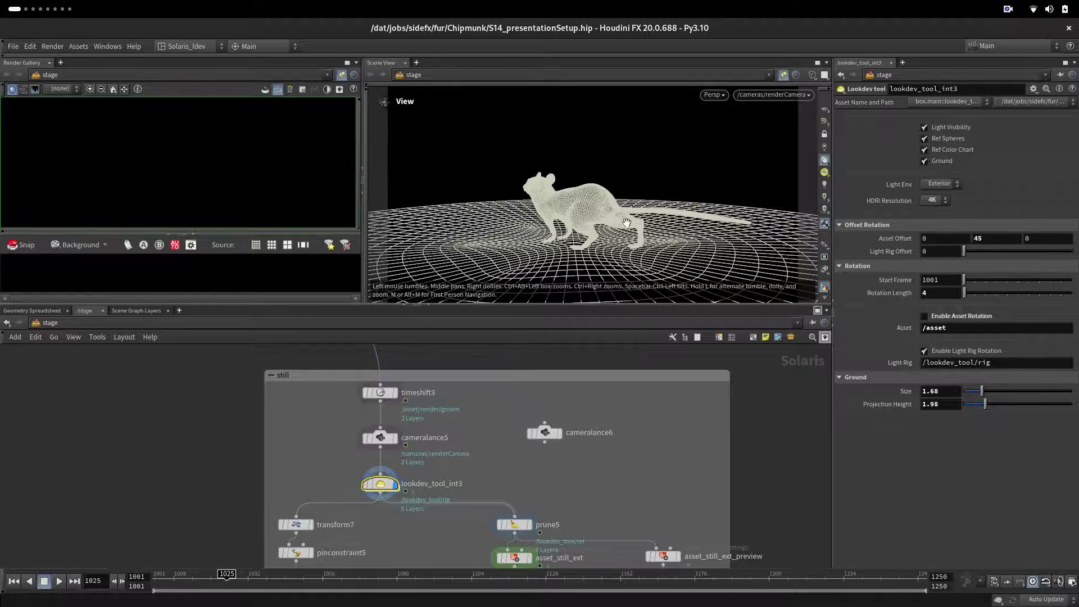
{"action": "middle_click_drag", "start_coordinate": [233, 508], "coordinate": [259, 380]}
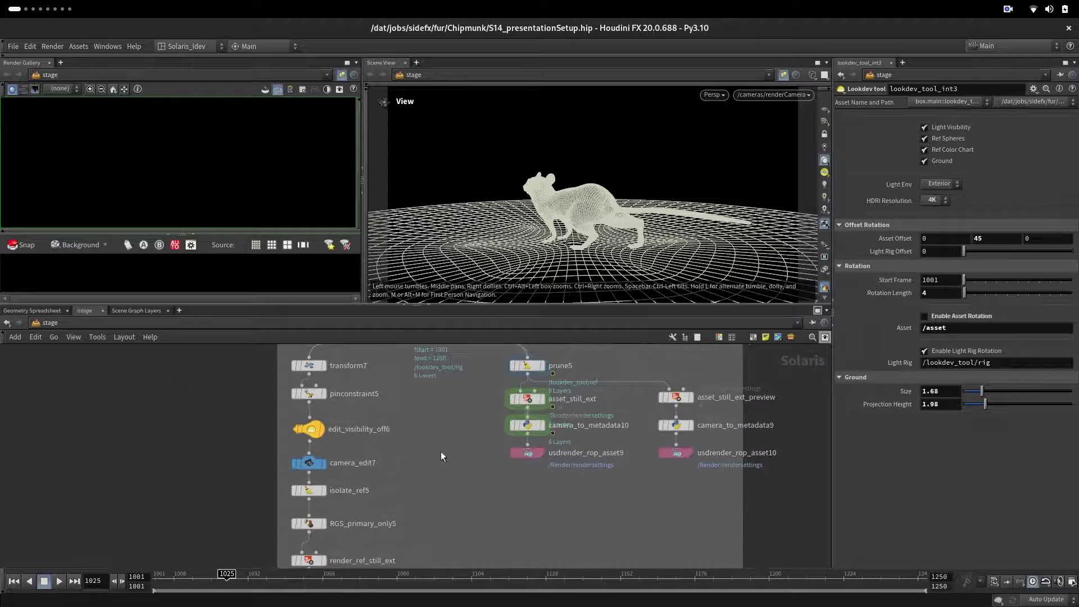
{"action": "middle_click_drag", "start_coordinate": [445, 470], "coordinate": [342, 525]}
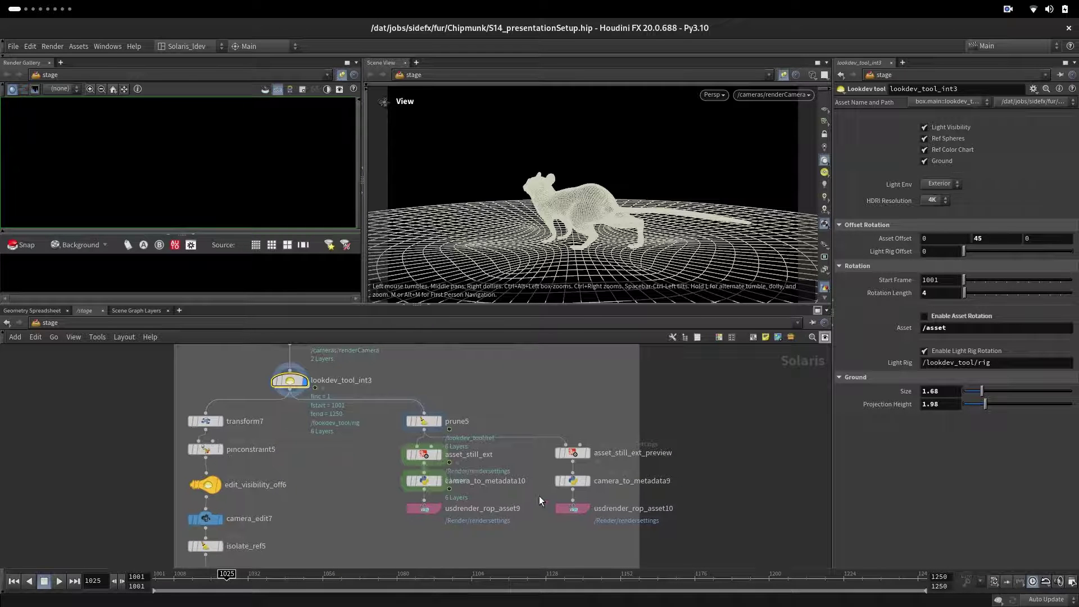
{"action": "left_click", "coordinate": [570, 507]}
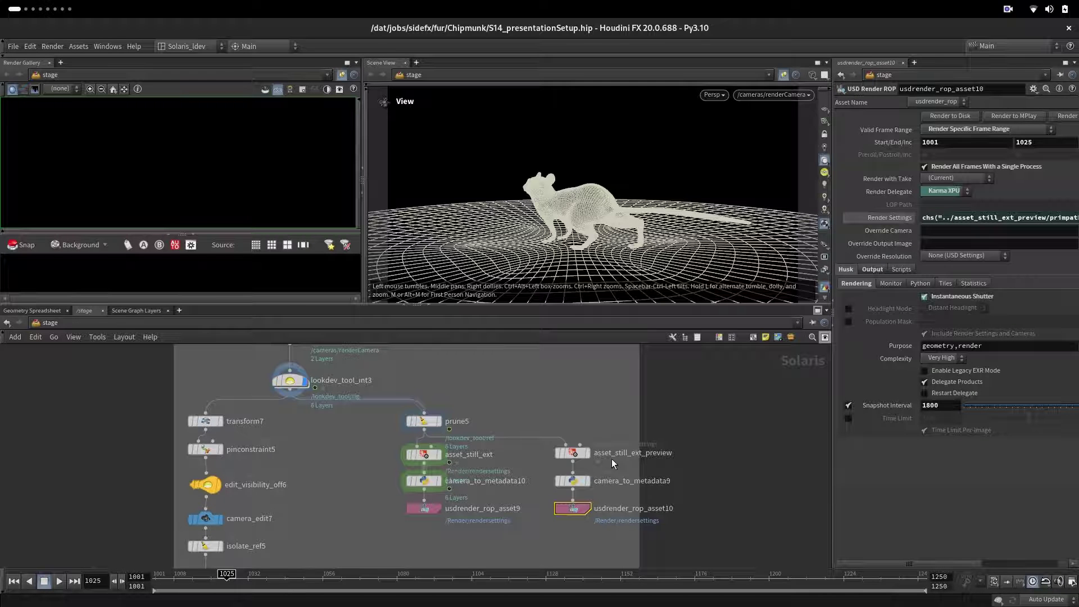
Step: Step through the asset_still_ext_preview render in MPlay to frame 1019 and return to Houdini
{"action": "left_click", "coordinate": [949, 116]}
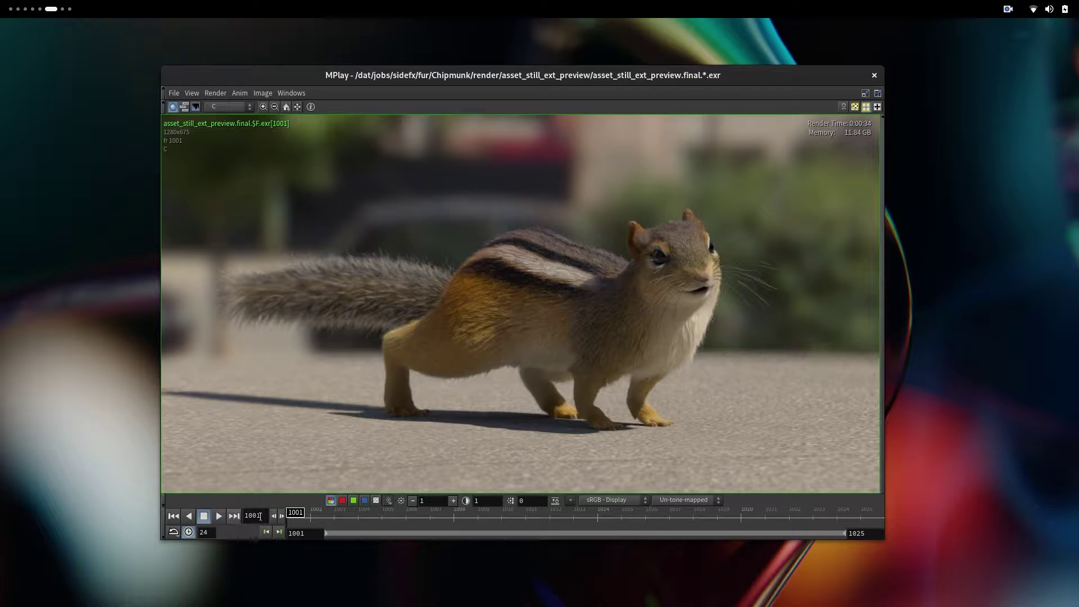
{"action": "key", "text": "Right"}
{"action": "key", "text": "Right"}
{"action": "key", "text": "Right"}
{"action": "key", "text": "Right"}
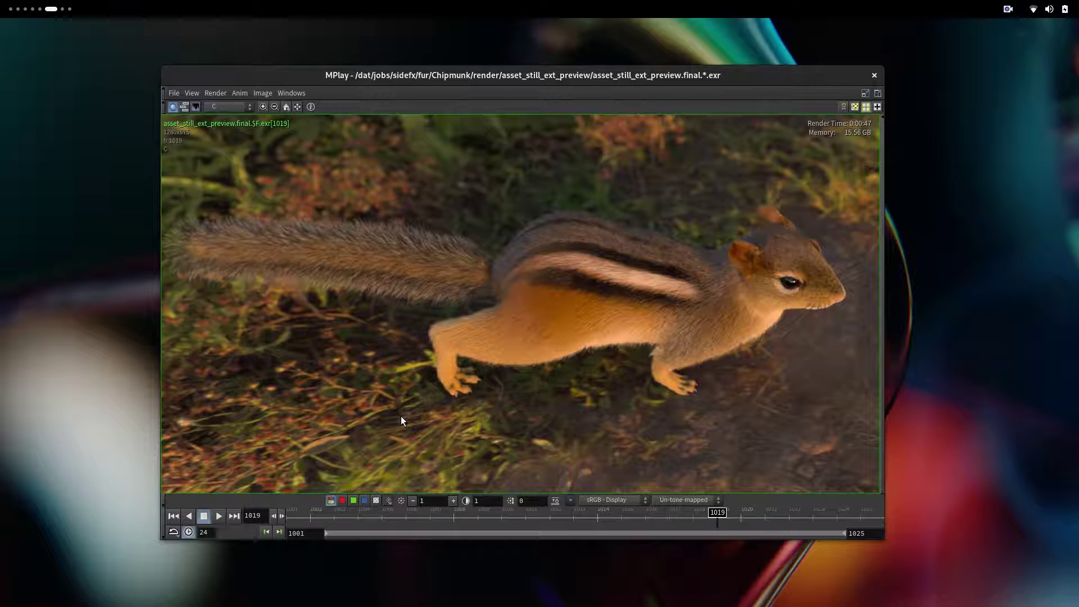
{"action": "key", "text": "super+1"}
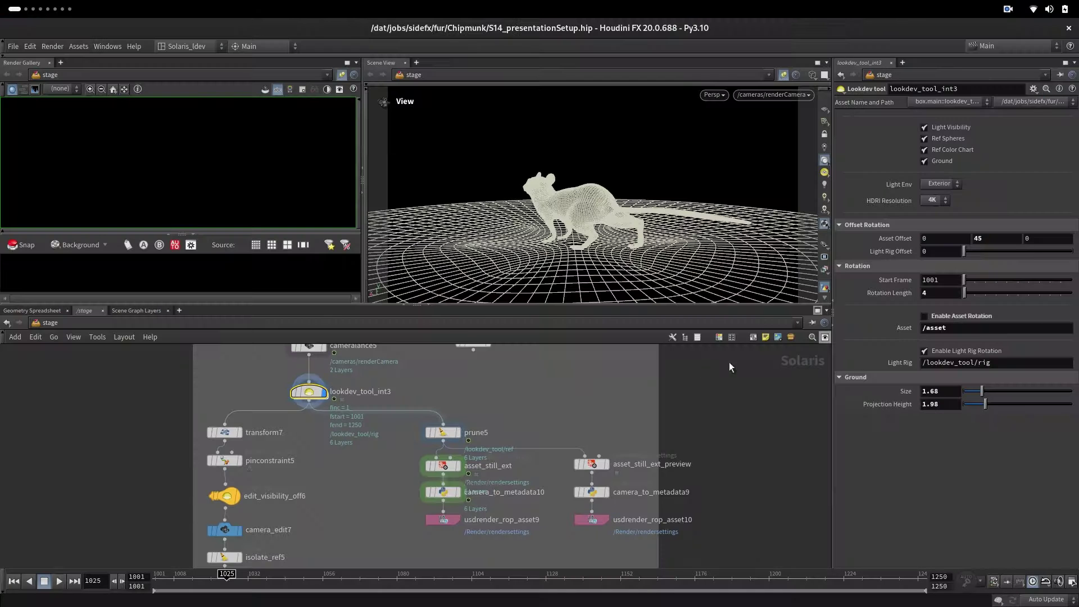
Step: Check the rotation length of lookdev_tool_int3 and its enabled exterior HDRIs in light_rig_ext, and return to the stage network
{"action": "left_click", "coordinate": [941, 294]}
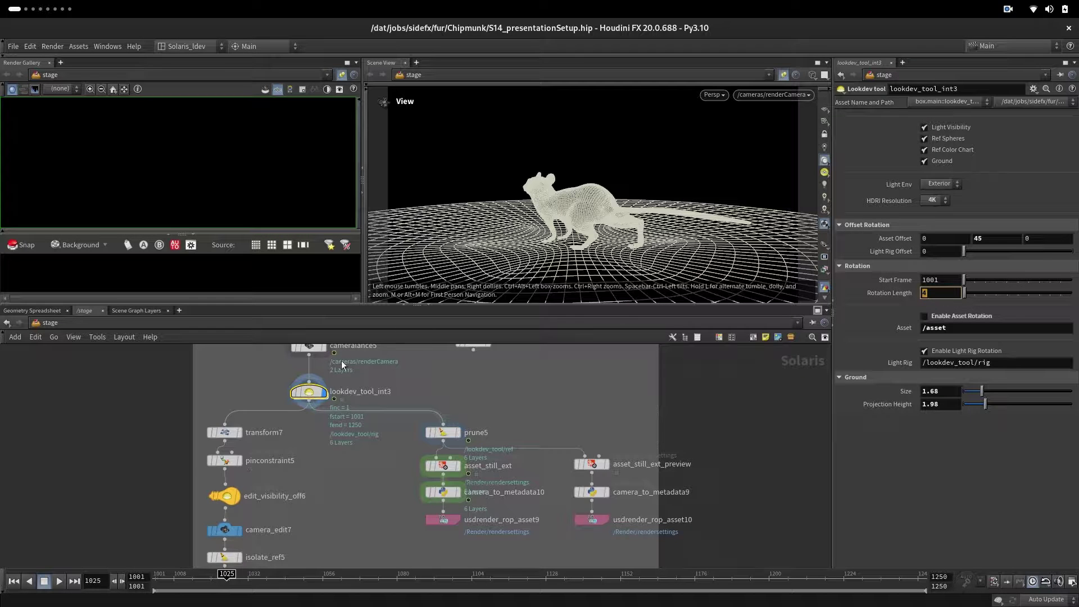
{"action": "double_click", "coordinate": [309, 392]}
{"action": "left_click", "coordinate": [379, 386]}
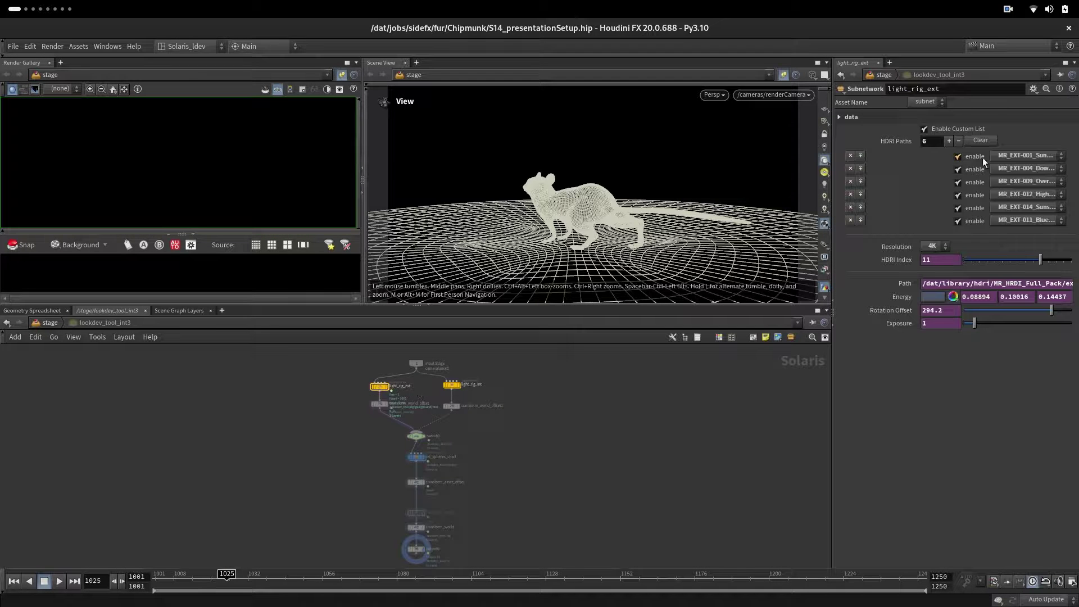
{"action": "left_click", "coordinate": [36, 322]}
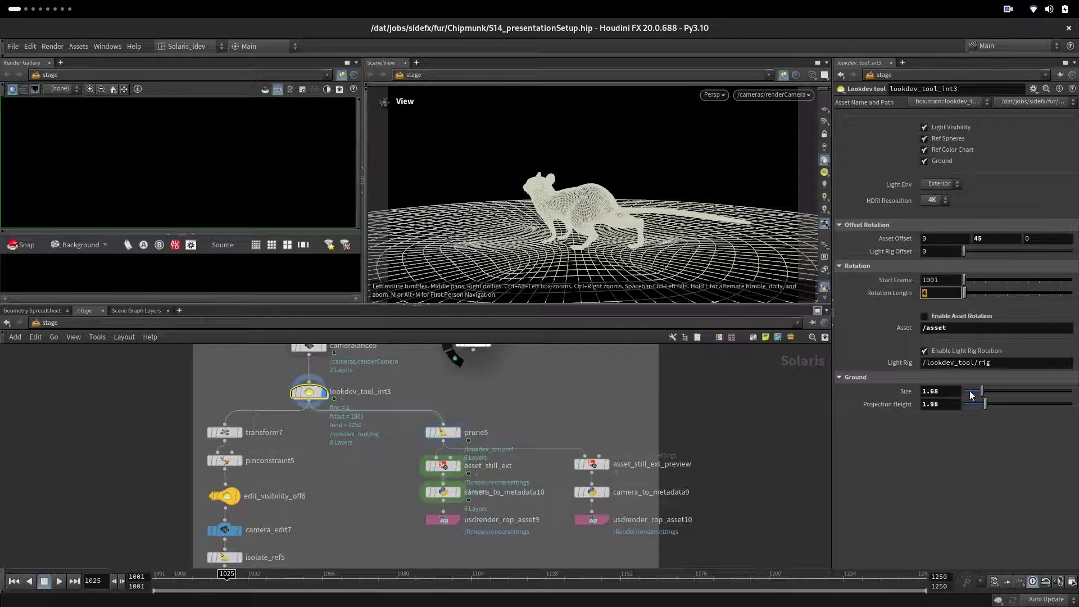
Step: Review the overall stage layout, from the still network back across the animation and turntable network boxes
{"action": "scroll", "coordinate": [504, 413], "scroll_direction": "down", "scroll_amount": 3}
{"action": "scroll", "coordinate": [501, 409], "scroll_direction": "up", "scroll_amount": 1}
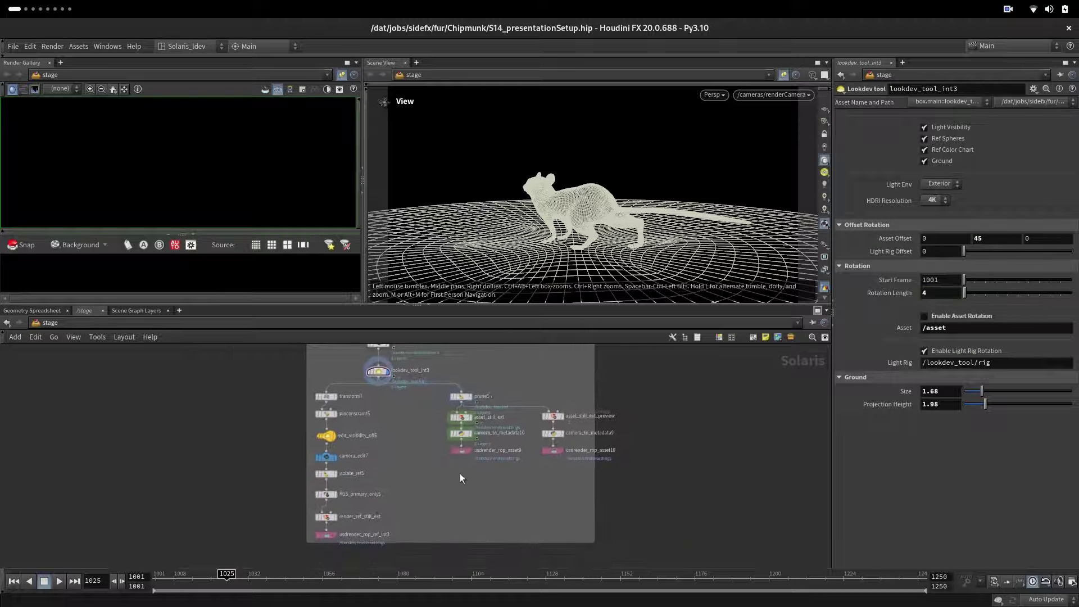
{"action": "middle_click_drag", "start_coordinate": [308, 477], "coordinate": [633, 492]}
{"action": "middle_click_drag", "start_coordinate": [410, 511], "coordinate": [625, 494]}
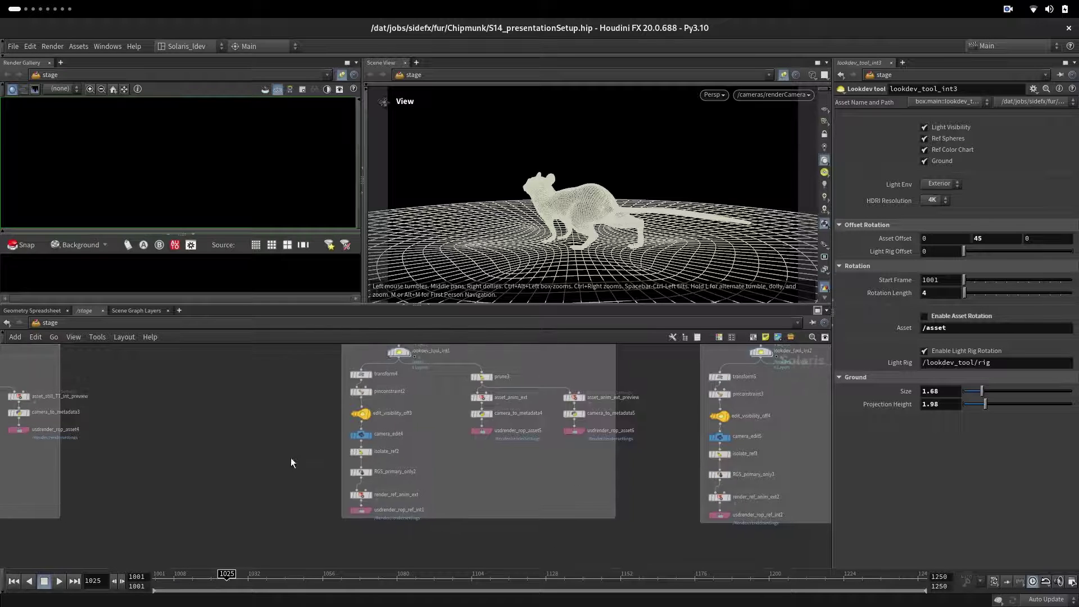
{"action": "scroll", "coordinate": [326, 466], "scroll_direction": "down", "scroll_amount": 6}
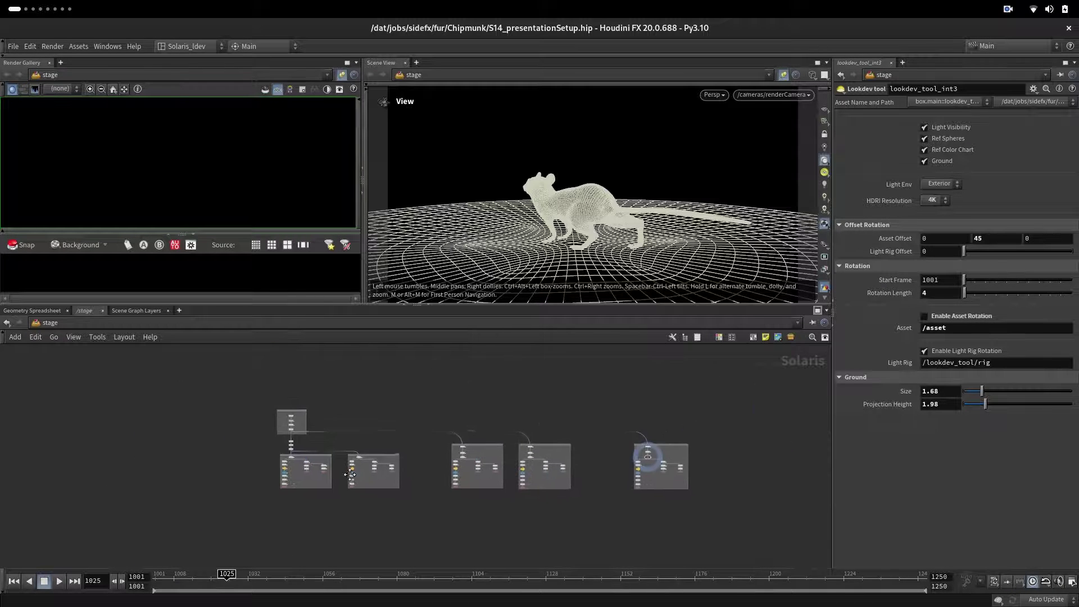
{"action": "middle_click_drag", "start_coordinate": [331, 474], "coordinate": [297, 469]}
{"action": "right_click_drag", "start_coordinate": [358, 451], "coordinate": [397, 443]}
{"action": "middle_click_drag", "start_coordinate": [396, 443], "coordinate": [321, 445]}
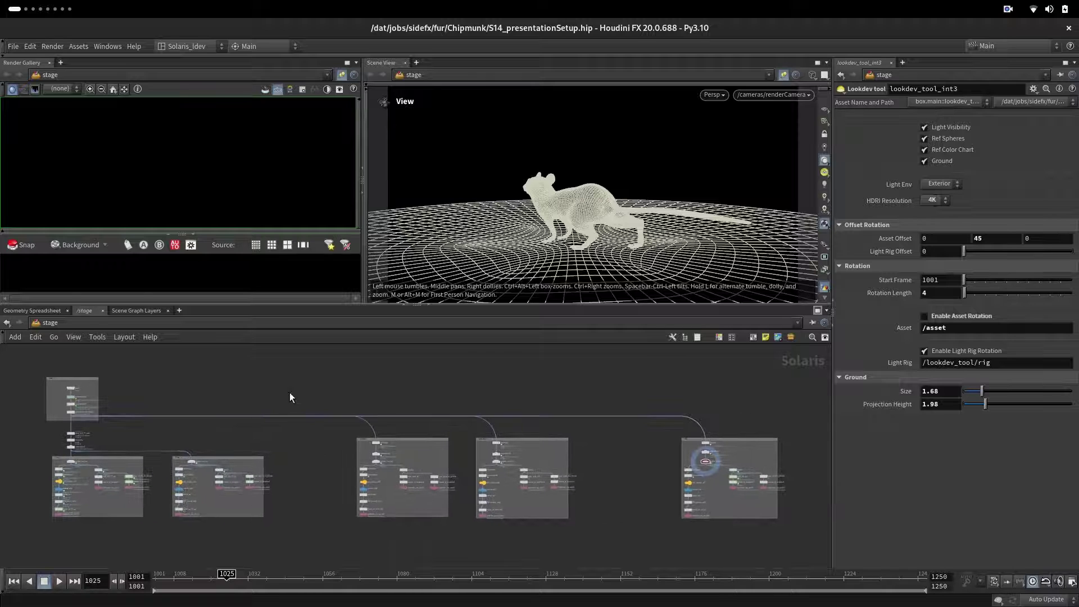
{"action": "scroll", "coordinate": [250, 379], "scroll_direction": "up", "scroll_amount": 1}
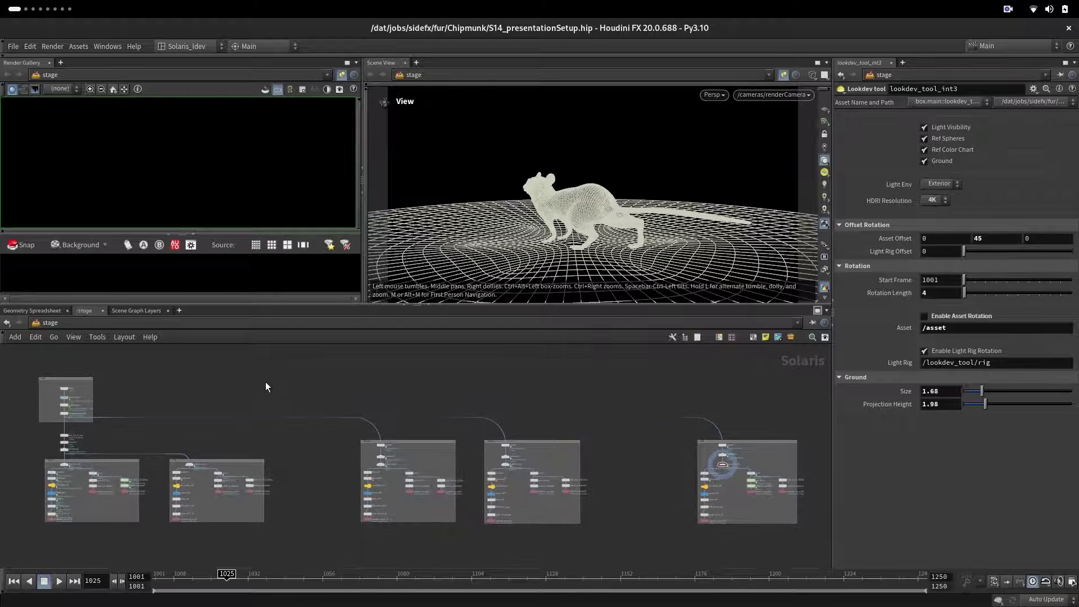